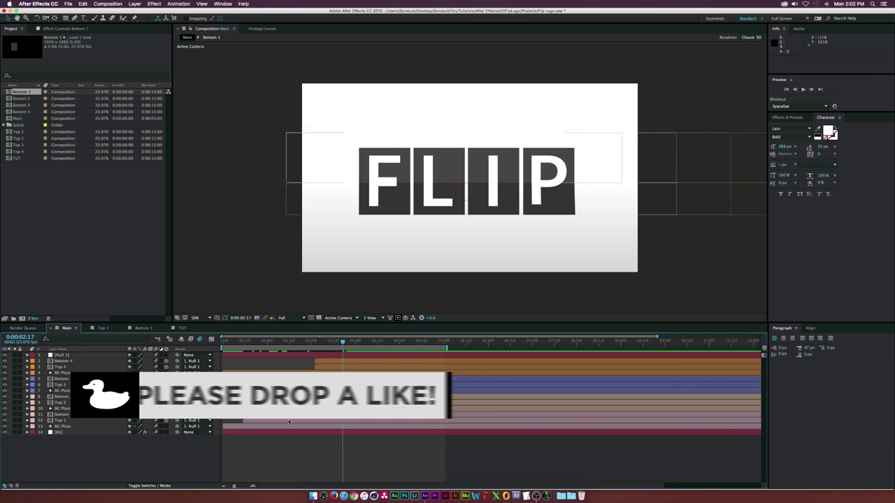
Preview the finished Flip Logo.mov video and replay the flips.
{"action": "left_click", "coordinate": [313, 496]}
{"action": "key", "text": "space"}
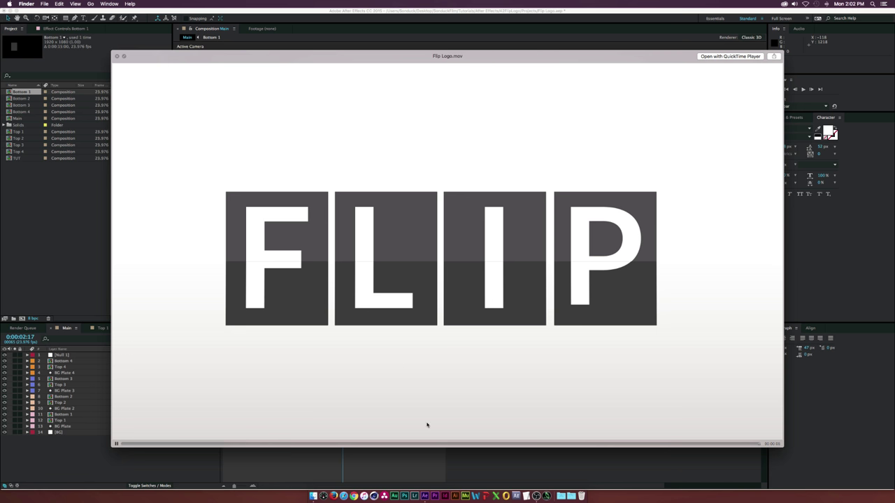
{"action": "left_click_drag", "start_coordinate": [422, 444], "coordinate": [546, 444]}
{"action": "key", "text": "space"}
Open the TUT composition and inspect the BG layer's gradient settings.
{"action": "left_click", "coordinate": [184, 454]}
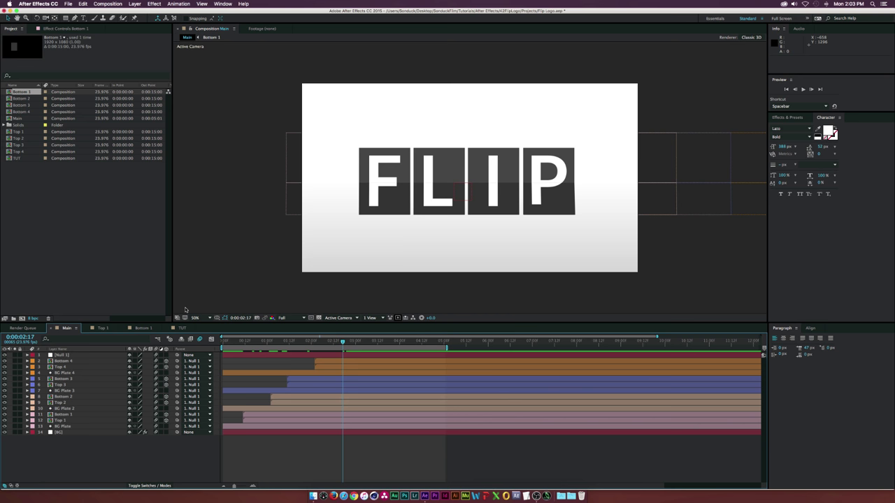
{"action": "left_click", "coordinate": [182, 328]}
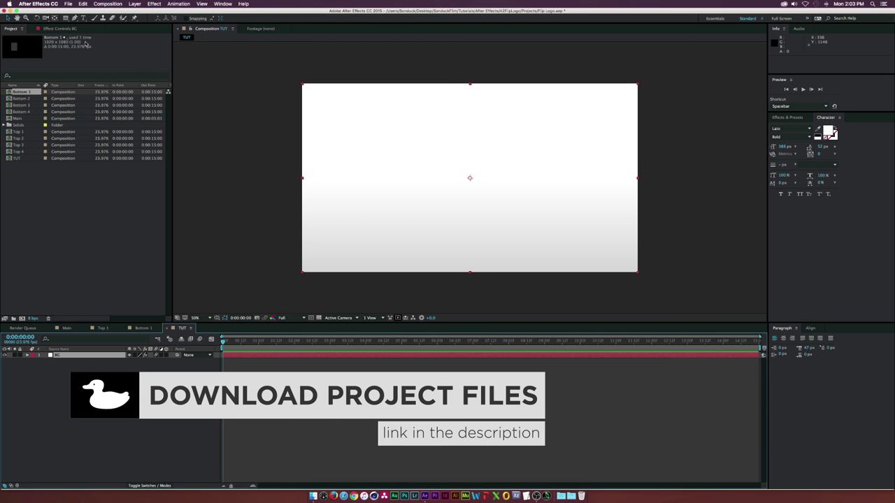
{"action": "left_click", "coordinate": [65, 29]}
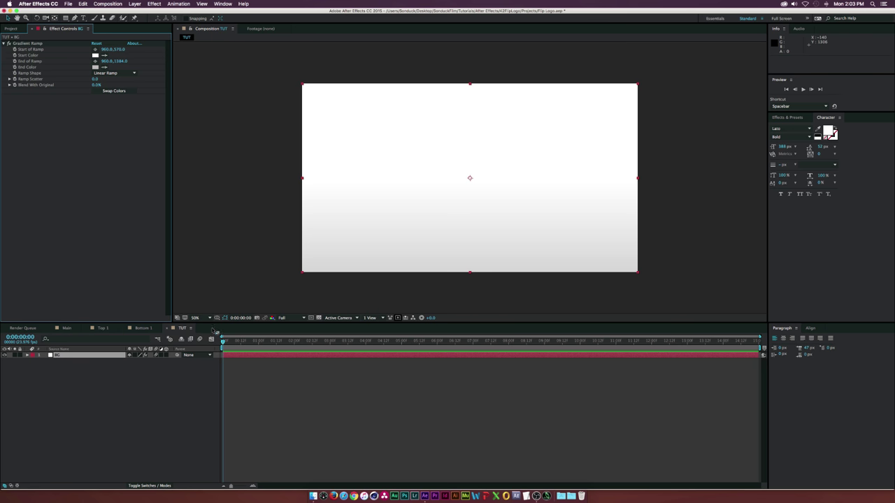
{"action": "left_click", "coordinate": [130, 398]}
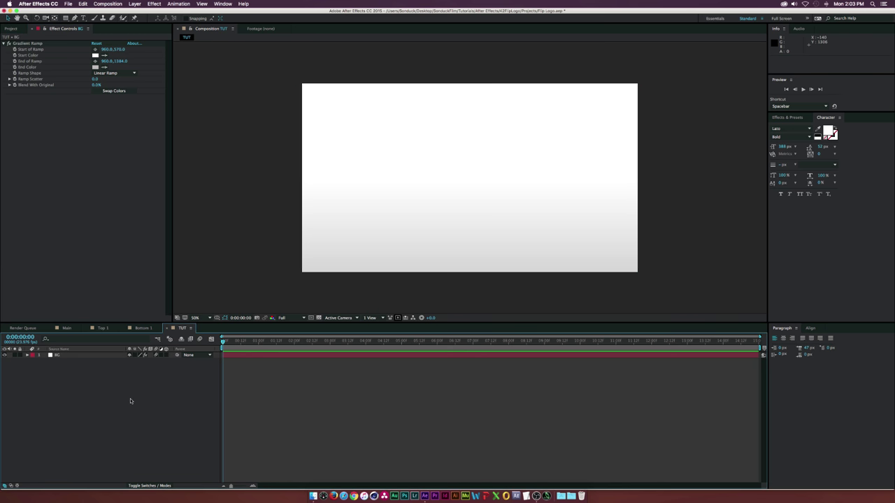
Draw a rectangle with a dark grey #333333 fill on the left of the frame.
{"action": "left_click", "coordinate": [67, 18]}
{"action": "left_click", "coordinate": [97, 18]}
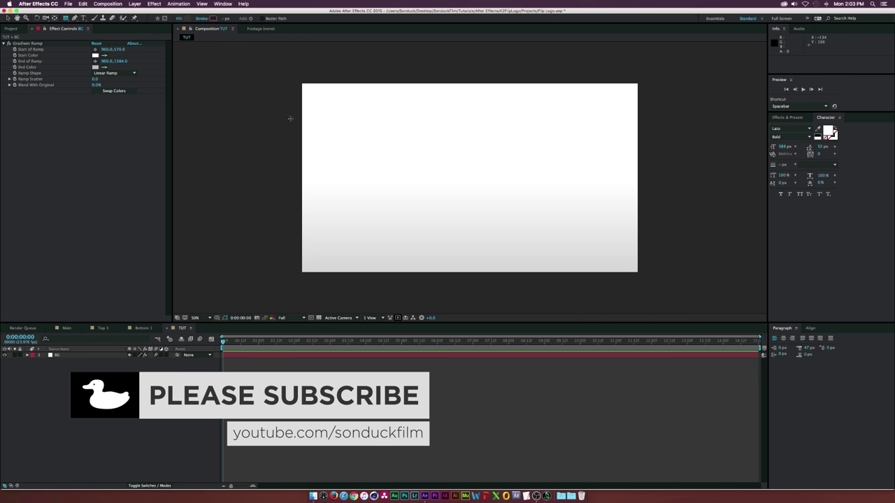
{"action": "left_click", "coordinate": [188, 19]}
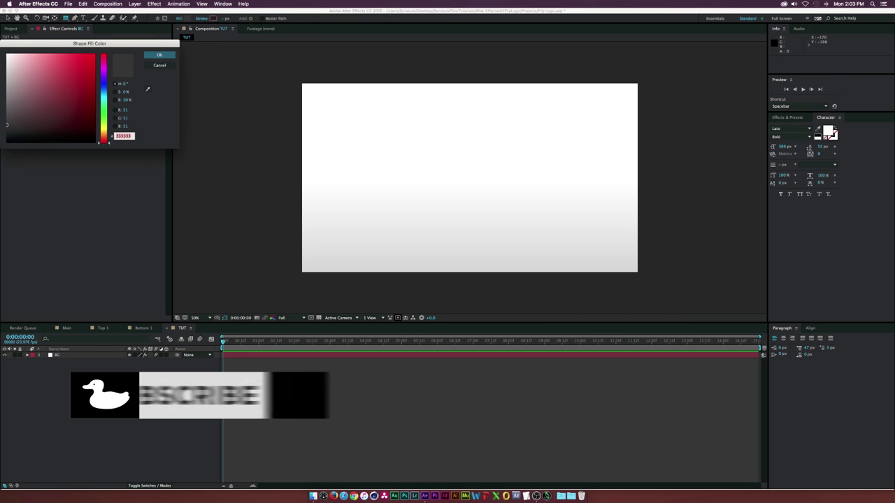
{"action": "left_click_drag", "start_coordinate": [133, 43], "coordinate": [223, 58]}
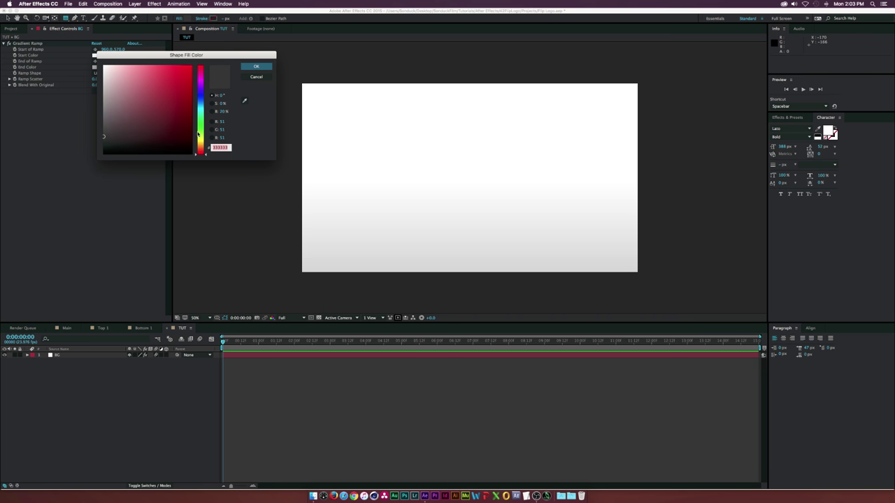
{"action": "left_click", "coordinate": [256, 67]}
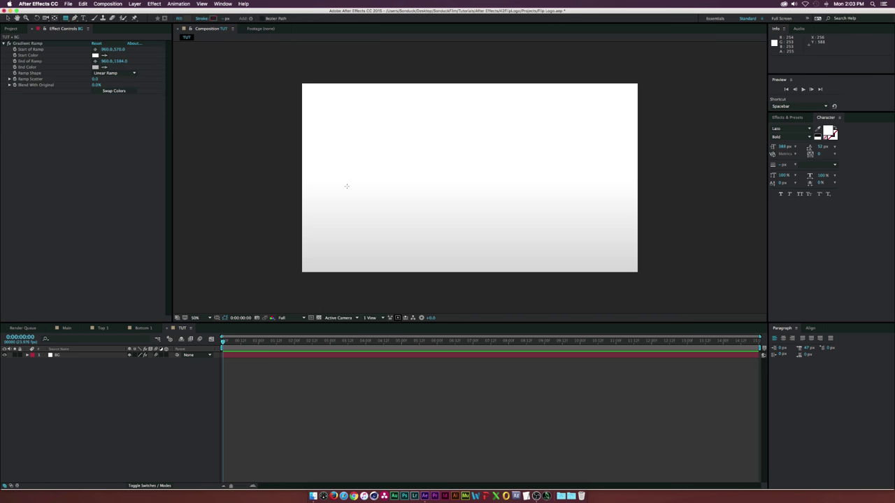
{"action": "mouse_move", "coordinate": [347, 223]}
{"action": "left_mouse_down"}
{"action": "mouse_move", "coordinate": [417, 124]}
{"action": "mouse_move", "coordinate": [404, 131]}
{"action": "left_mouse_up"}
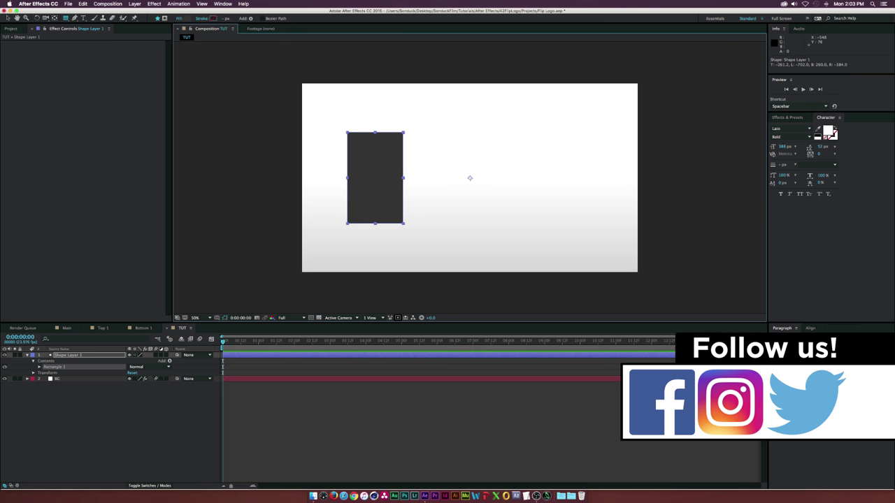
Nudge the rectangle into place on the left using the safe-area guides.
{"action": "key", "text": "v"}
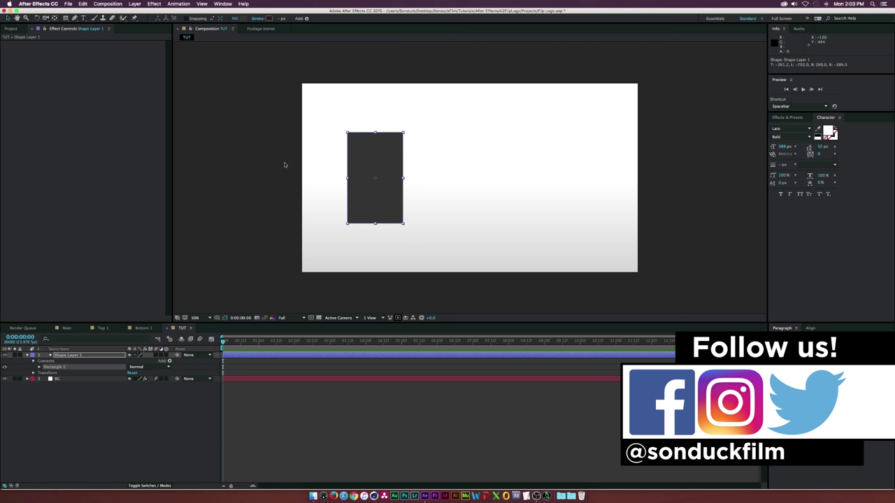
{"action": "key", "text": "apostrophe"}
{"action": "left_click", "coordinate": [217, 318]}
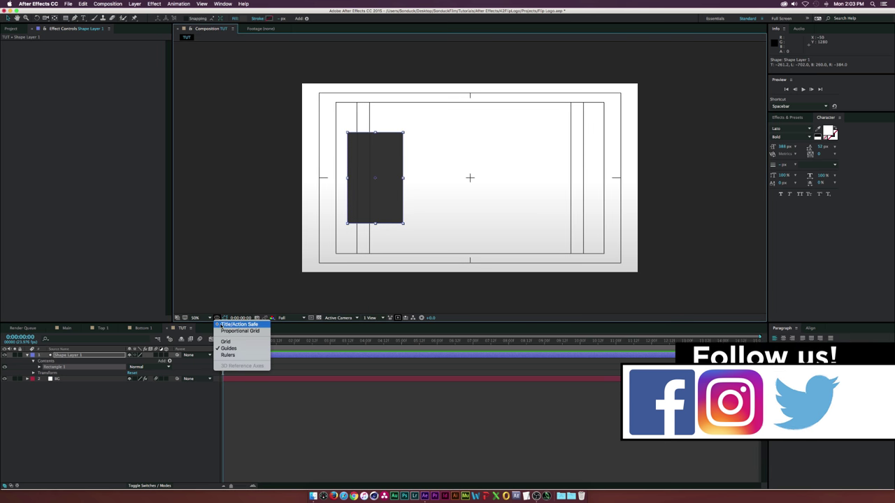
{"action": "key", "text": "Escape"}
{"action": "mouse_move", "coordinate": [372, 207]}
{"action": "left_mouse_down"}
{"action": "mouse_move", "coordinate": [345, 207]}
{"action": "mouse_move", "coordinate": [381, 203]}
{"action": "left_mouse_up"}
{"action": "left_click", "coordinate": [173, 434]}
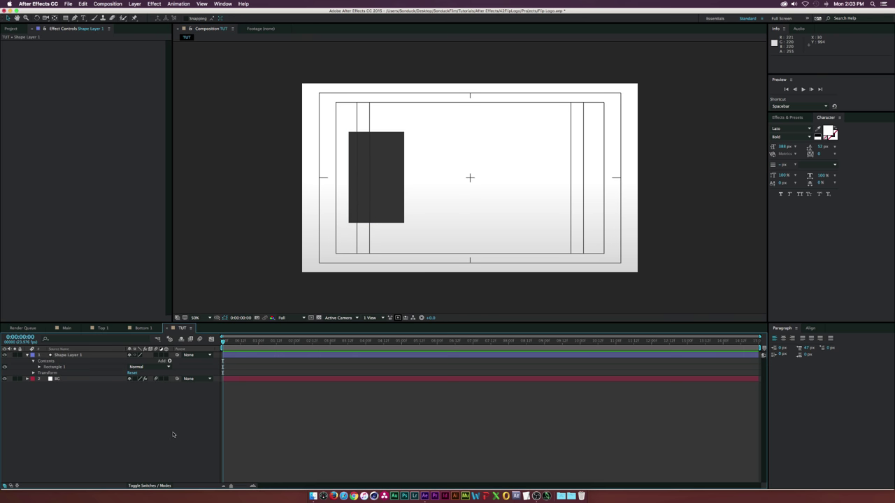
{"action": "key", "text": "apostrophe"}
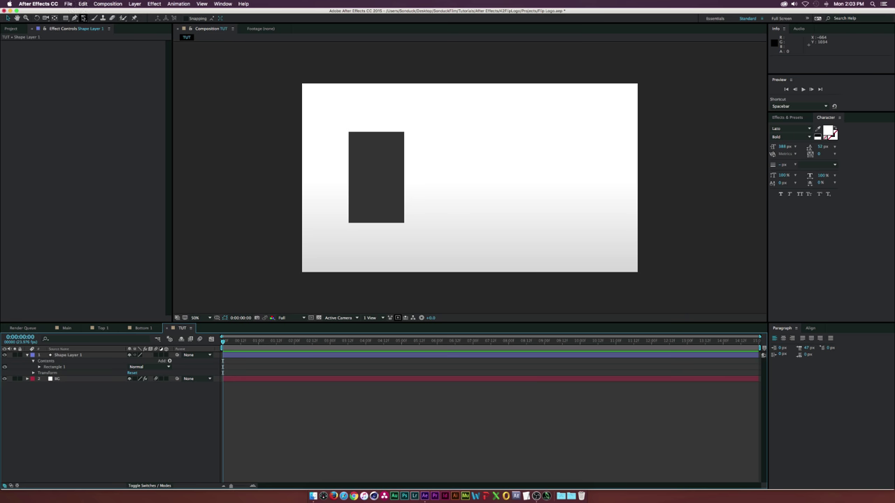
Add a text layer containing the letter F beside the rectangle.
{"action": "left_click", "coordinate": [84, 17]}
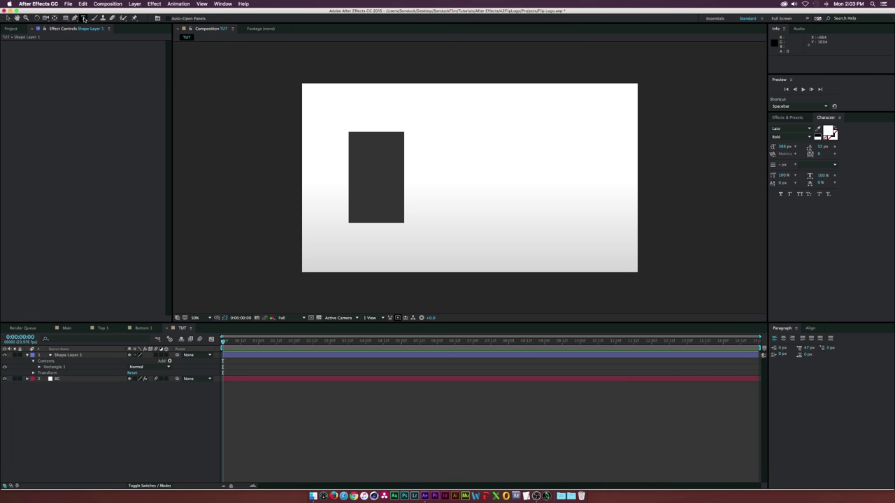
{"action": "left_click", "coordinate": [386, 176]}
{"action": "type", "text": "F"}
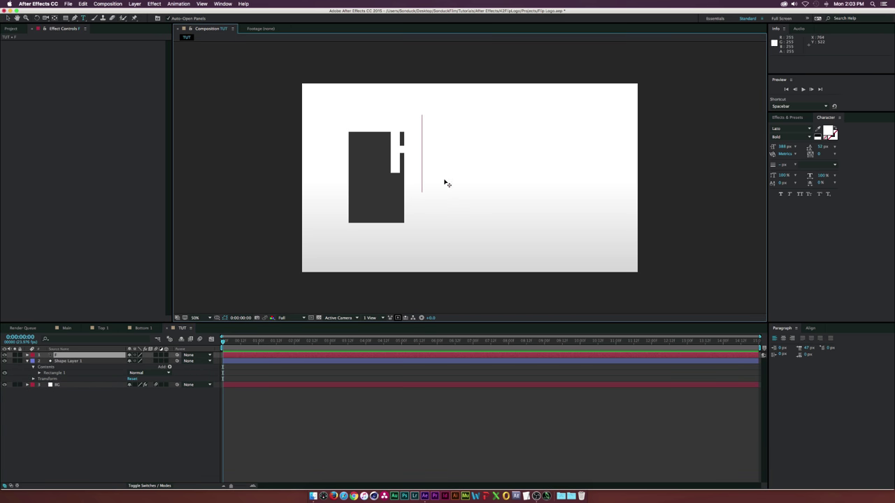
{"action": "left_click", "coordinate": [9, 17]}
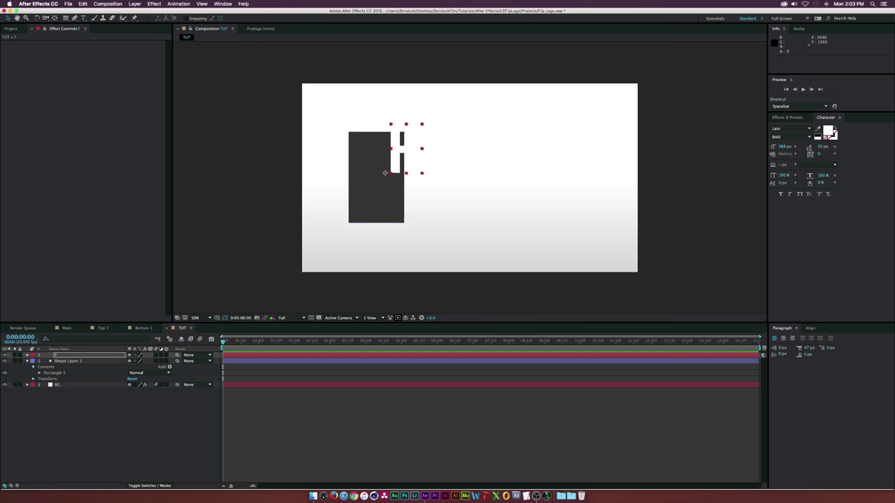
Centre the F and rectangle on each other, then move both left and down.
{"action": "left_click", "coordinate": [69, 368]}
{"action": "left_click", "coordinate": [70, 362], "text": "shift"}
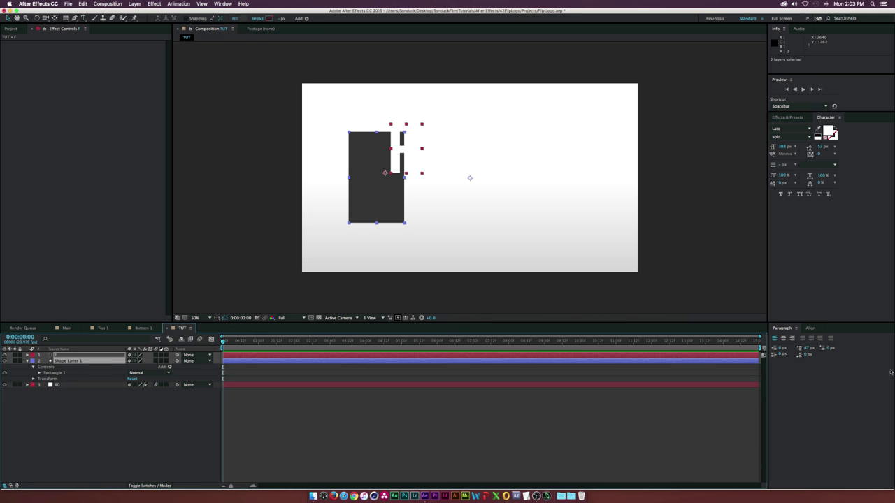
{"action": "left_click", "coordinate": [810, 328]}
{"action": "left_click", "coordinate": [787, 346]}
{"action": "left_click", "coordinate": [823, 346]}
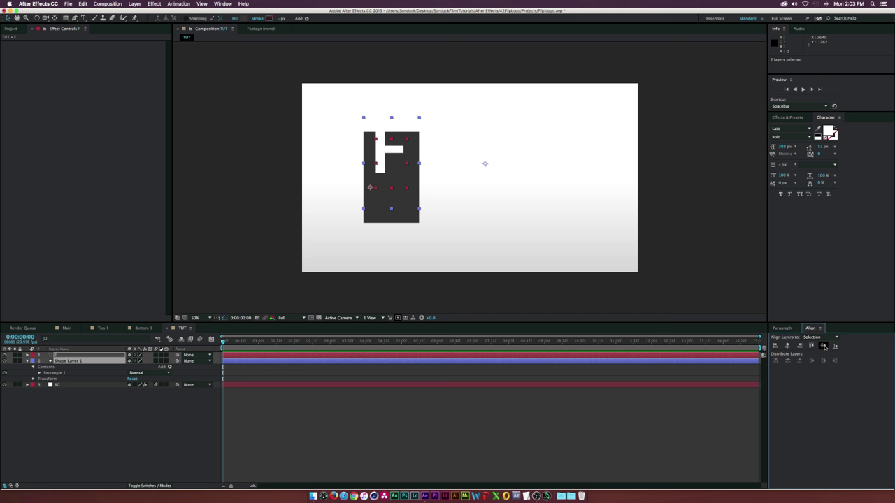
{"action": "key", "text": "'"}
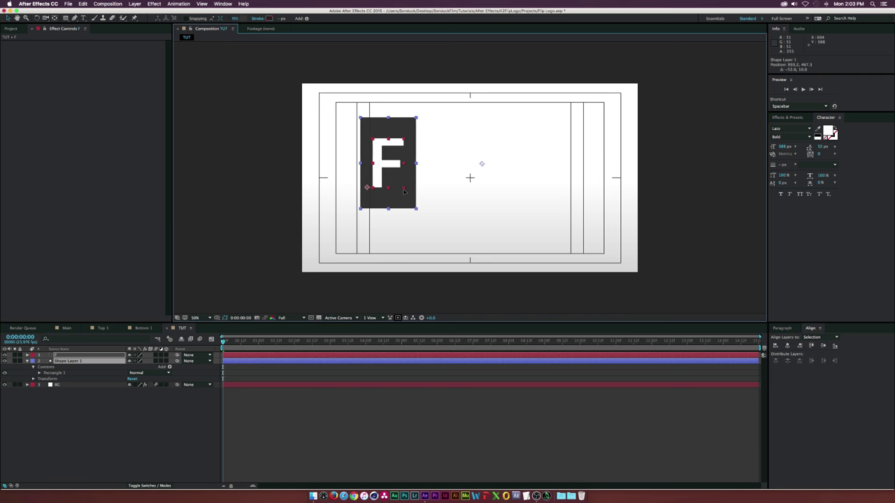
{"action": "left_click_drag", "start_coordinate": [403, 190], "coordinate": [379, 205]}
{"action": "key", "text": "'"}
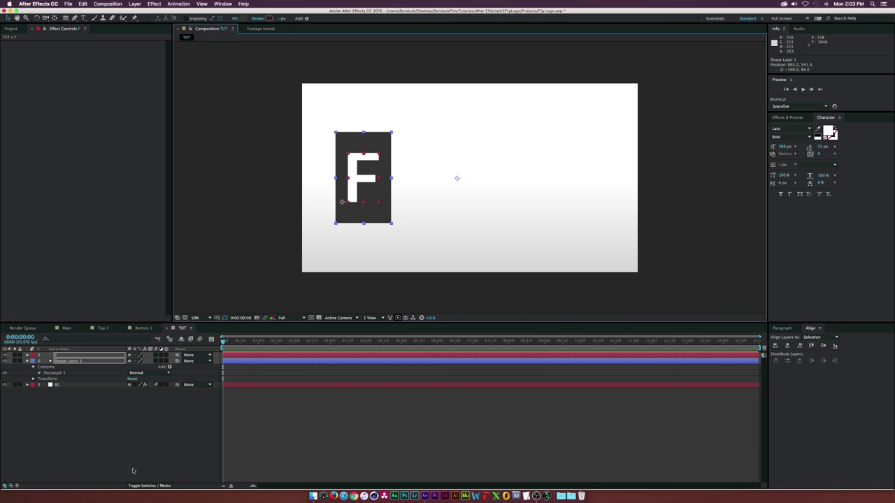
{"action": "left_click", "coordinate": [114, 461]}
Shorten the rectangle from the top so it fits around the F.
{"action": "left_click", "coordinate": [73, 361]}
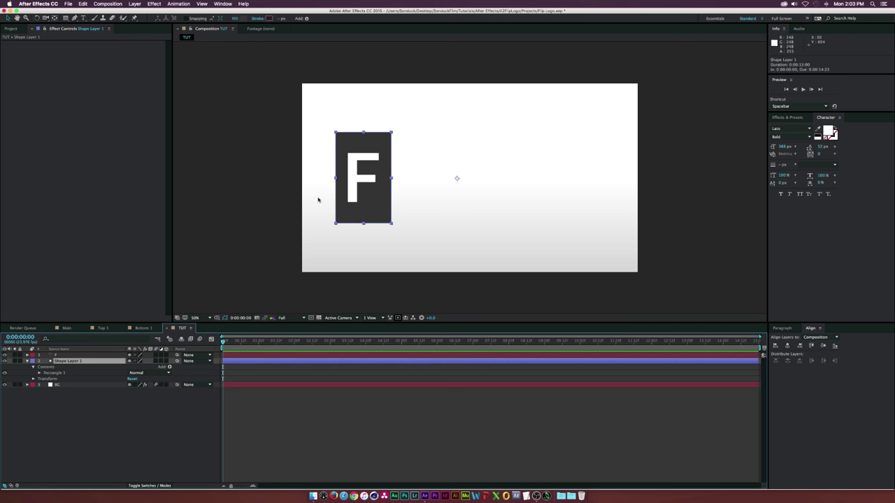
{"action": "left_click_drag", "start_coordinate": [363, 132], "coordinate": [368, 142]}
{"action": "key", "text": "super+shift+a"}
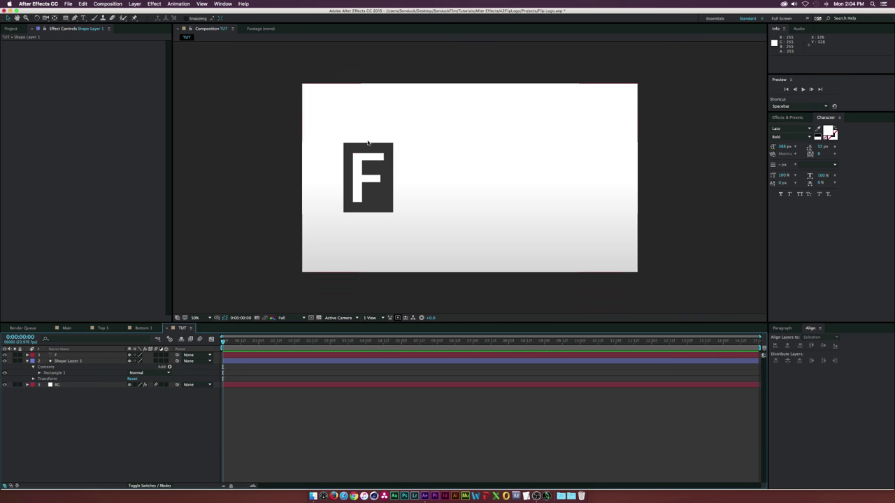
{"action": "left_click", "coordinate": [96, 359]}
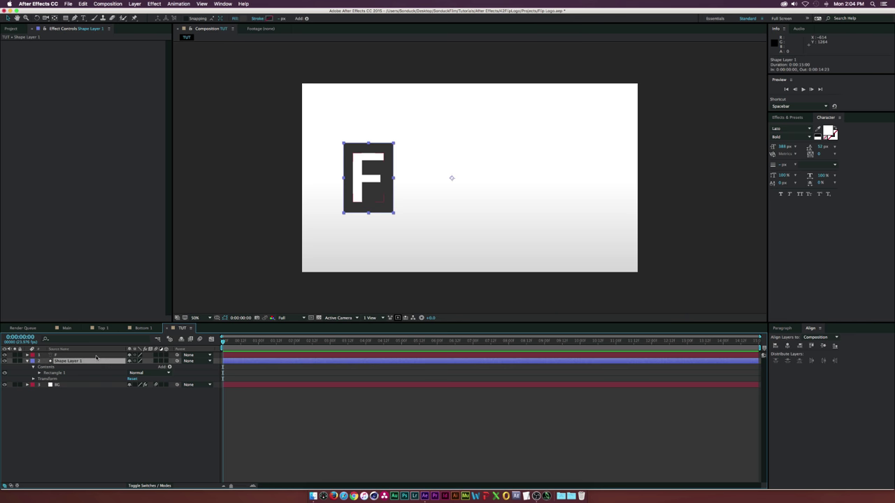
Rename the rectangle layer to Plate and duplicate it.
{"action": "key", "text": "Return"}
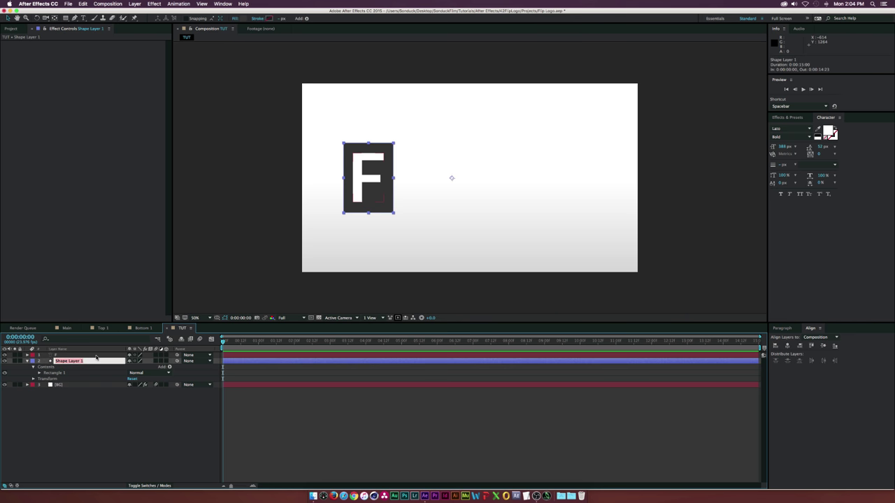
{"action": "type", "text": "F"}
{"action": "type", "text": "late"}
{"action": "key", "text": "Return"}
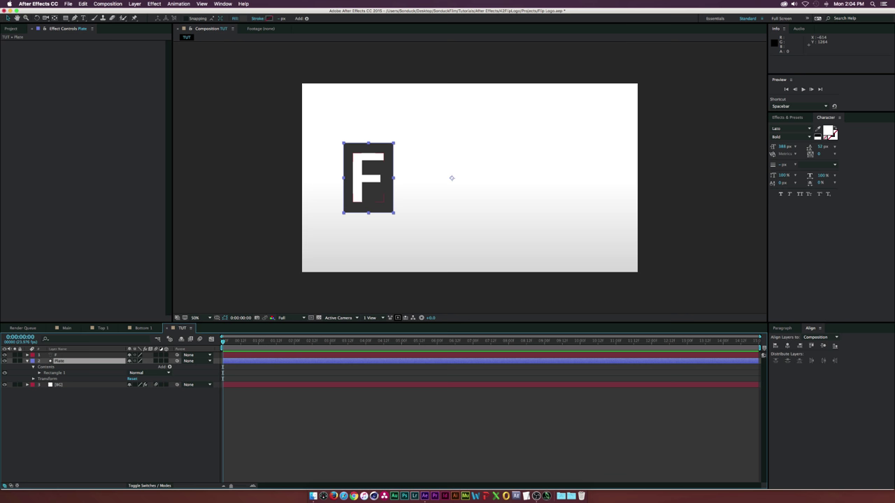
{"action": "key", "text": "super+d"}
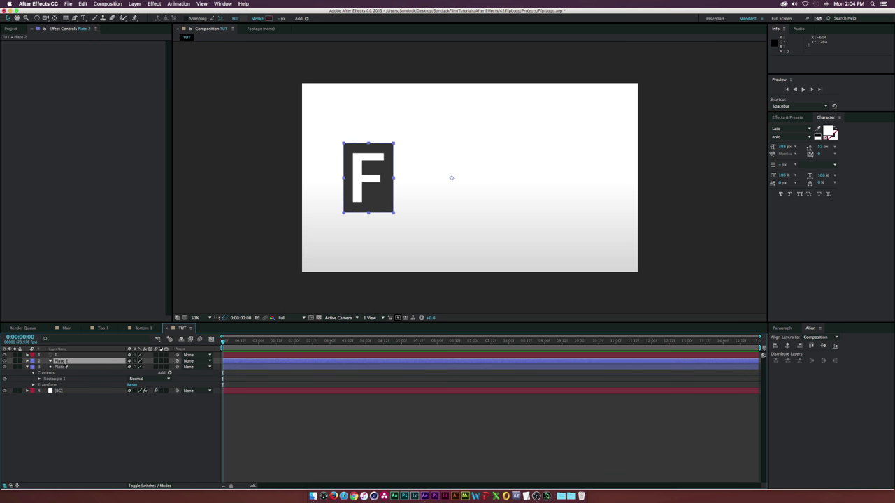
Pre-compose the F and Plate 2 layers into a new composition named Top 1.
{"action": "left_click", "coordinate": [75, 356], "text": "shift"}
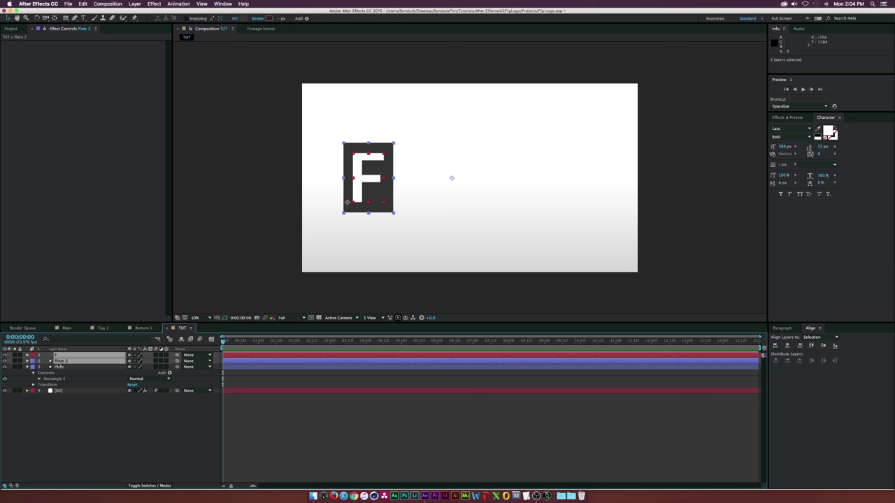
{"action": "left_click", "coordinate": [130, 6]}
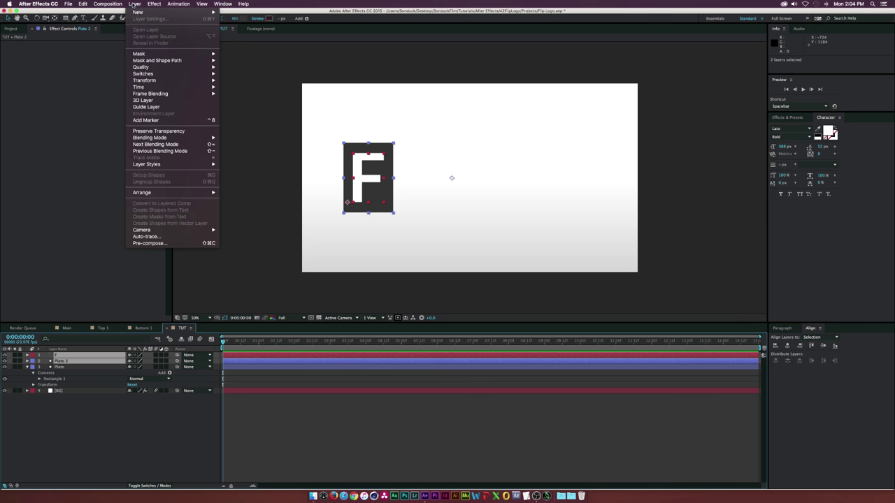
{"action": "left_click", "coordinate": [139, 243]}
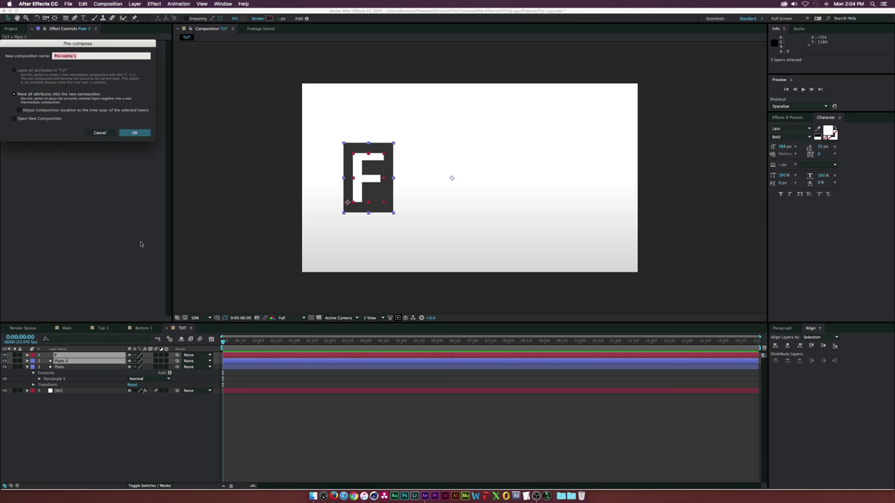
{"action": "type", "text": "Top"}
{"action": "key", "text": "Return"}
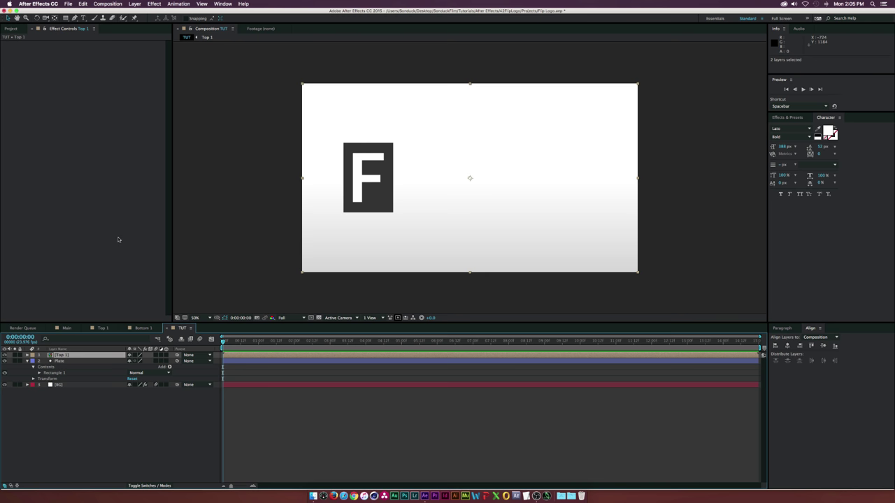
Inside the Top 1 pre-comp, add a new adjustment layer.
{"action": "double_click", "coordinate": [79, 355]}
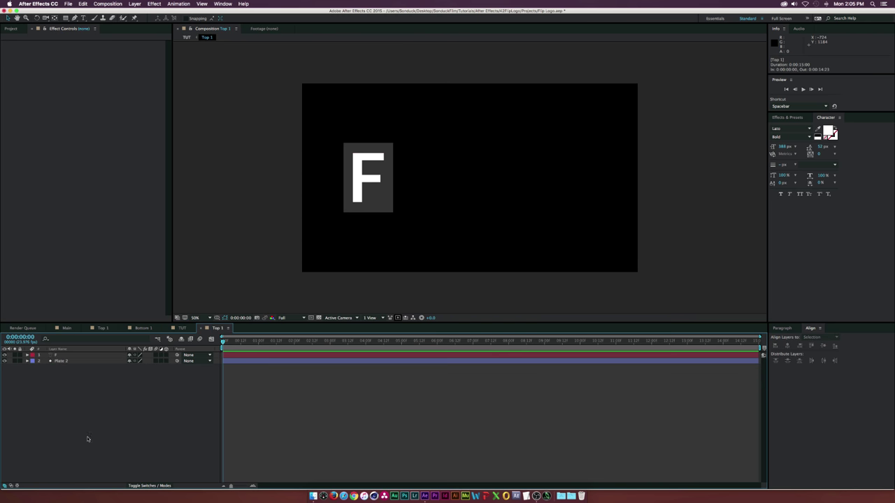
{"action": "left_click", "coordinate": [131, 5]}
{"action": "mouse_move", "coordinate": [140, 12]}
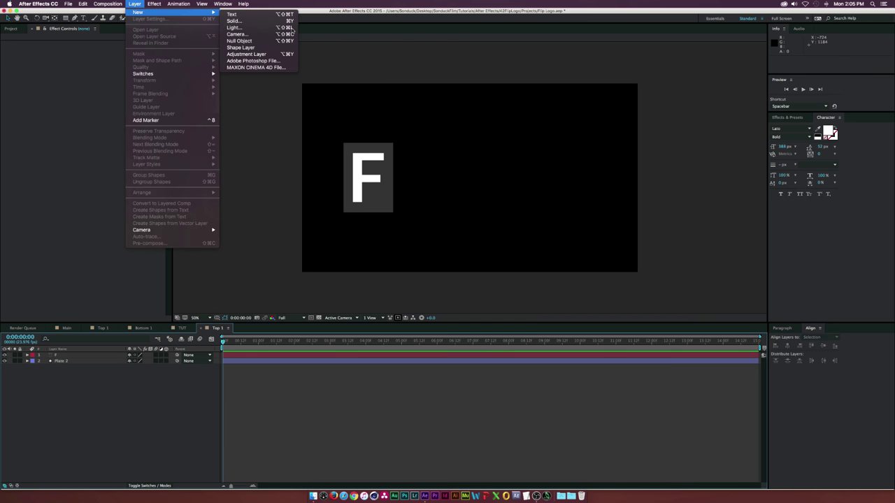
{"action": "left_click", "coordinate": [246, 54]}
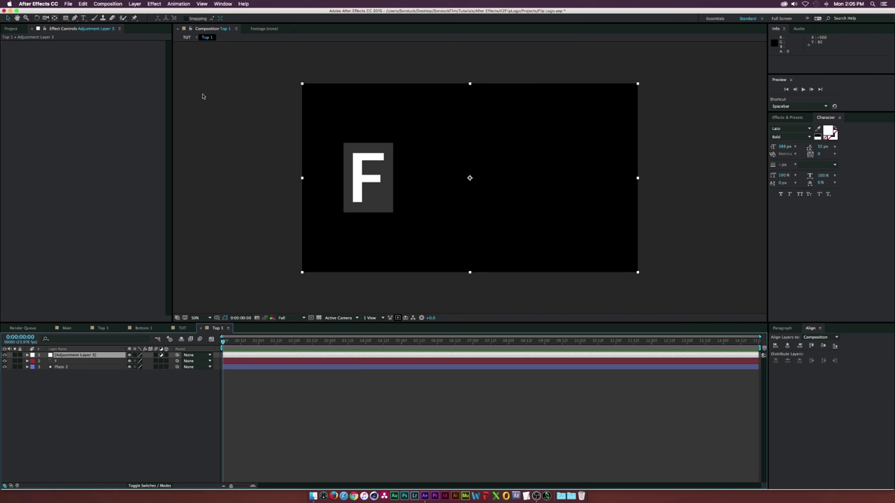
Apply Curves to the adjustment layer with an upward bow, then return to TUT.
{"action": "left_click", "coordinate": [154, 4]}
{"action": "mouse_move", "coordinate": [174, 69]}
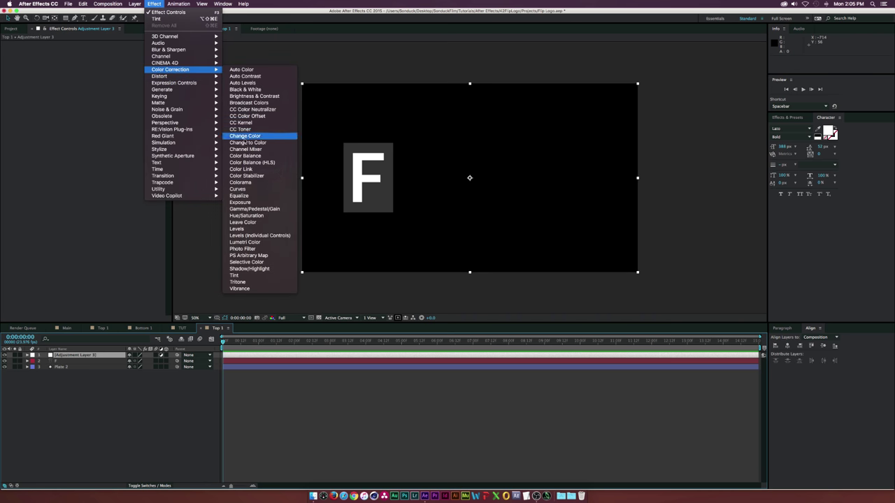
{"action": "left_click", "coordinate": [237, 189]}
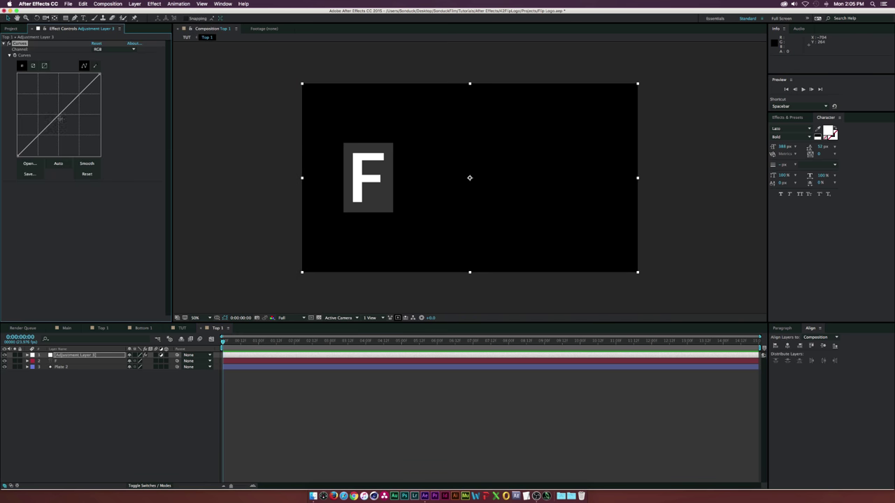
{"action": "left_click_drag", "start_coordinate": [61, 120], "coordinate": [54, 111]}
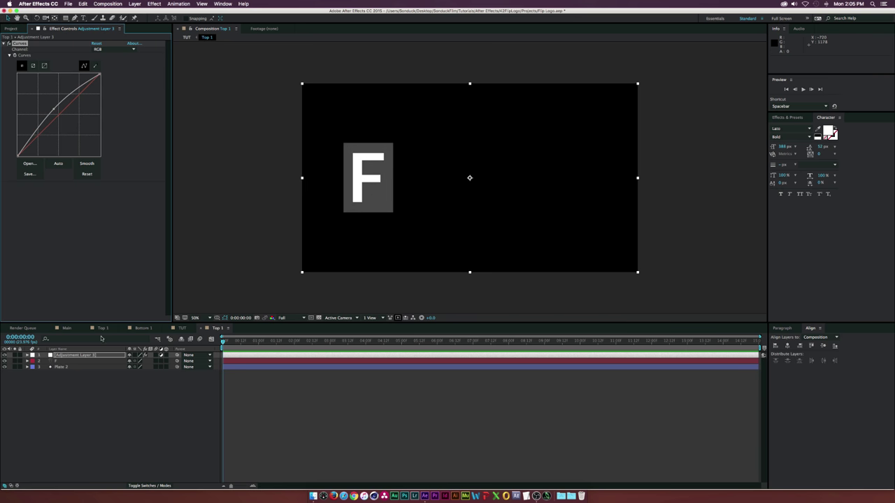
{"action": "left_click", "coordinate": [183, 328]}
Duplicate the Top 1 composition in the Project panel and name the copy Bottom 1.
{"action": "key", "text": "super+0"}
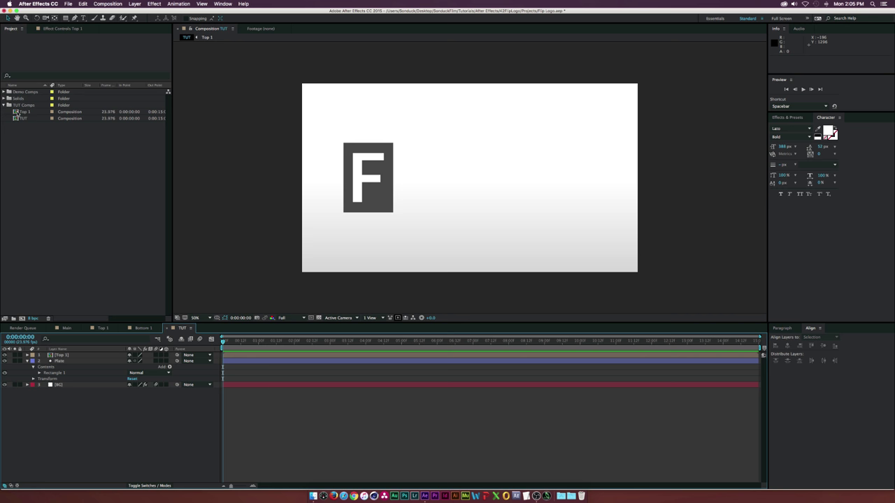
{"action": "left_click", "coordinate": [26, 111]}
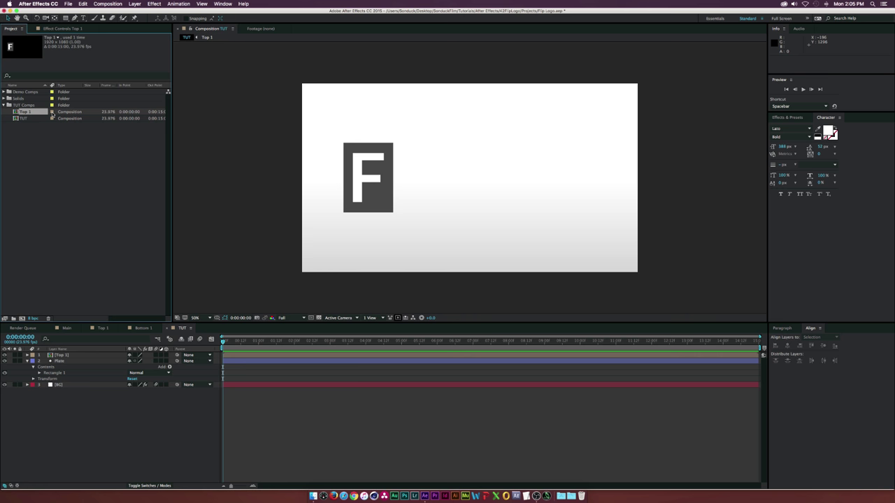
{"action": "key", "text": "super+d"}
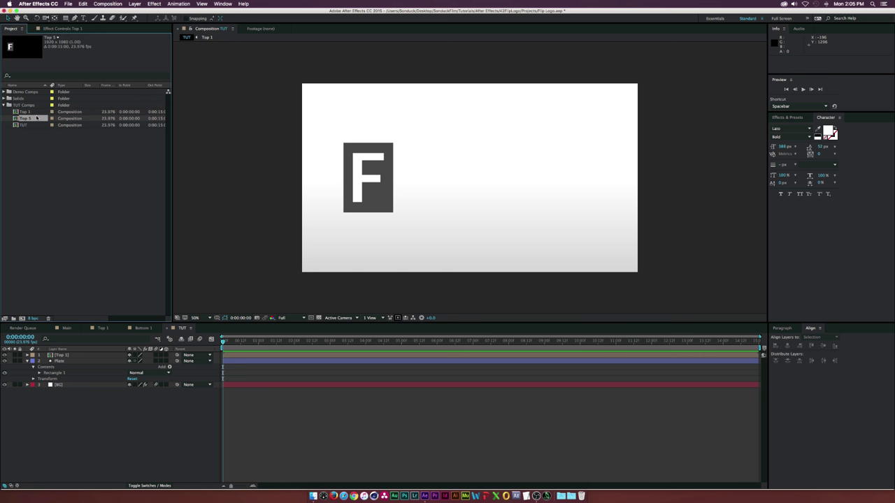
{"action": "key", "text": "Return"}
{"action": "type", "text": "Bottom 1"}
{"action": "key", "text": "Return"}
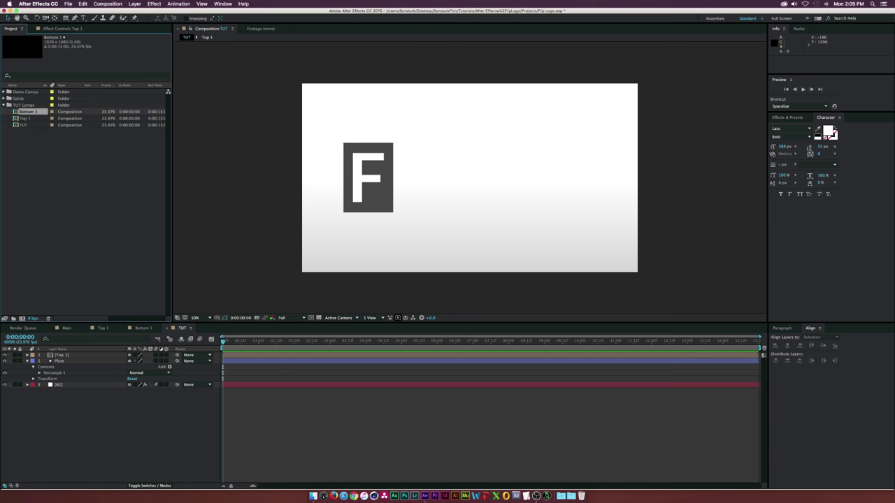
In Bottom 1, flip the F layer vertically and nudge it up onto the grey plate.
{"action": "double_click", "coordinate": [21, 112]}
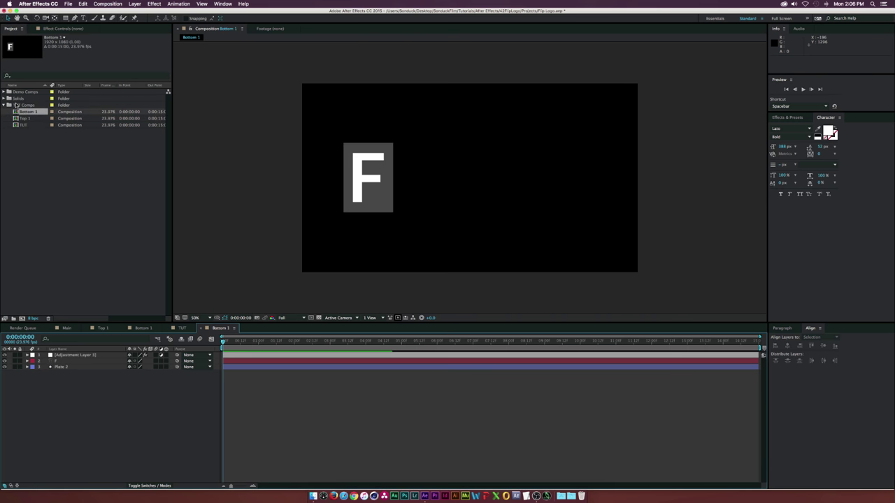
{"action": "left_click", "coordinate": [55, 362]}
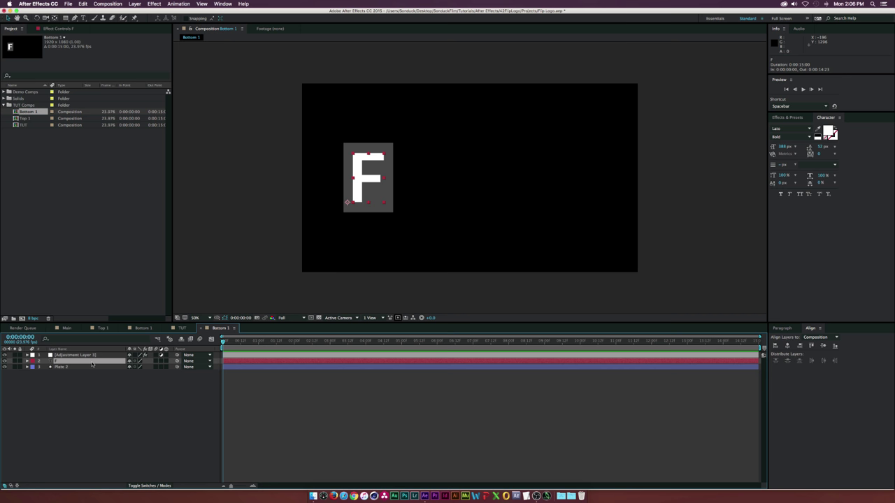
{"action": "left_click", "coordinate": [132, 4]}
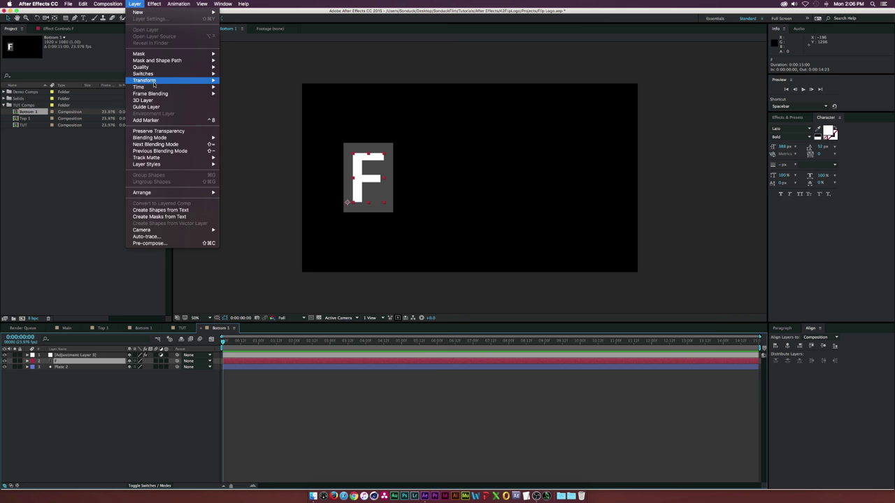
{"action": "mouse_move", "coordinate": [154, 81]}
{"action": "left_click", "coordinate": [277, 142]}
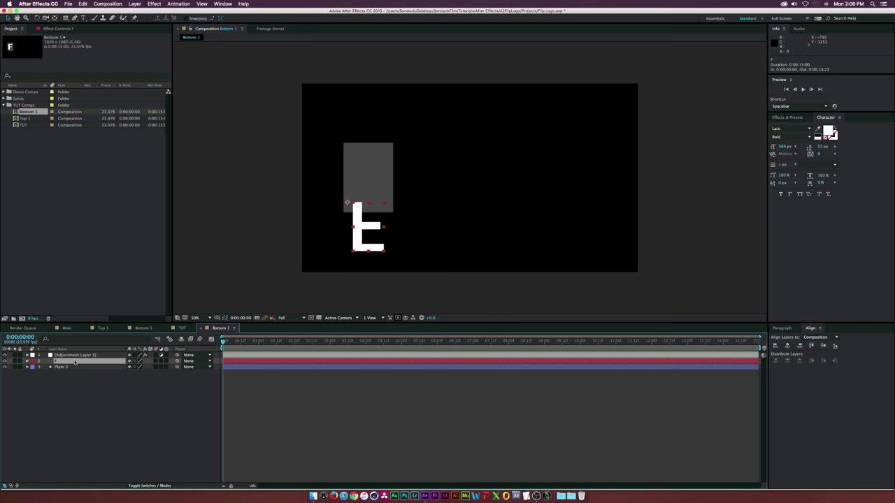
{"action": "key", "text": "shift+Up"}
{"action": "key", "text": "shift+Up"}
{"action": "key", "text": "shift+Up"}
{"action": "key", "text": "shift+Up"}
{"action": "key", "text": "shift+Up"}
{"action": "key", "text": "shift+Up"}
{"action": "key", "text": "shift+Up"}
{"action": "key", "text": "shift+Up"}
{"action": "key", "text": "shift+Up"}
{"action": "key", "text": "shift+Up"}
{"action": "key", "text": "shift+Up"}
{"action": "key", "text": "shift+Up"}
{"action": "key", "text": "shift+Up"}
{"action": "key", "text": "shift+Up"}
{"action": "key", "text": "shift+Up"}
{"action": "key", "text": "shift+Up"}
{"action": "key", "text": "shift+Up"}
{"action": "key", "text": "shift+Up"}
{"action": "key", "text": "shift+Up"}
{"action": "key", "text": "shift+Up"}
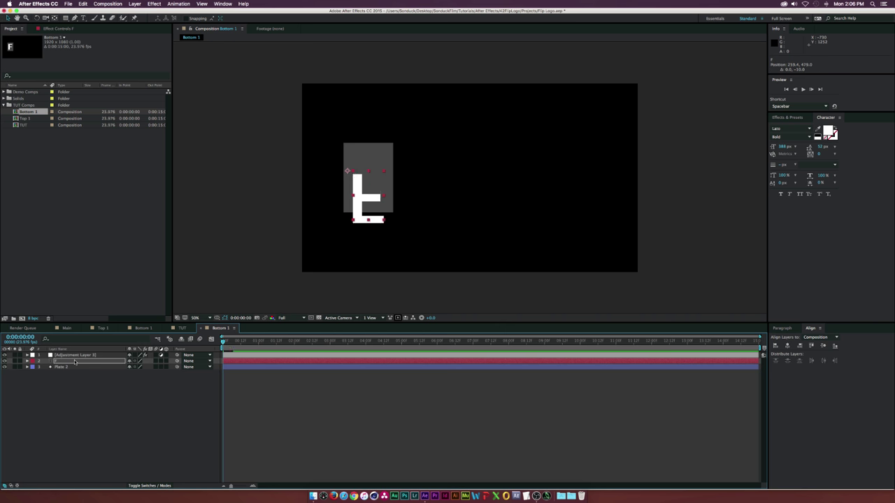
{"action": "key", "text": "shift+Up"}
{"action": "key", "text": "shift+Up"}
{"action": "key", "text": "shift+Up"}
{"action": "key", "text": "shift+Up"}
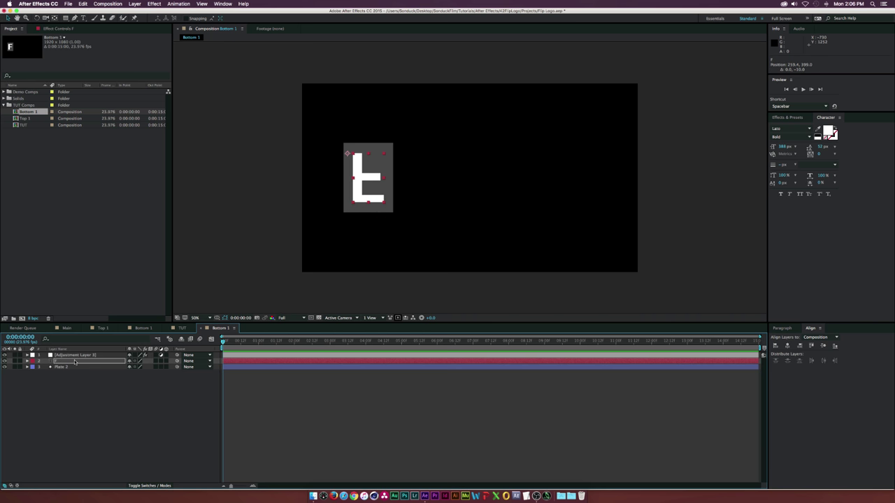
In TUT, draw a rectangular mask on Top 1 covering the plate's upper half.
{"action": "left_click", "coordinate": [182, 328]}
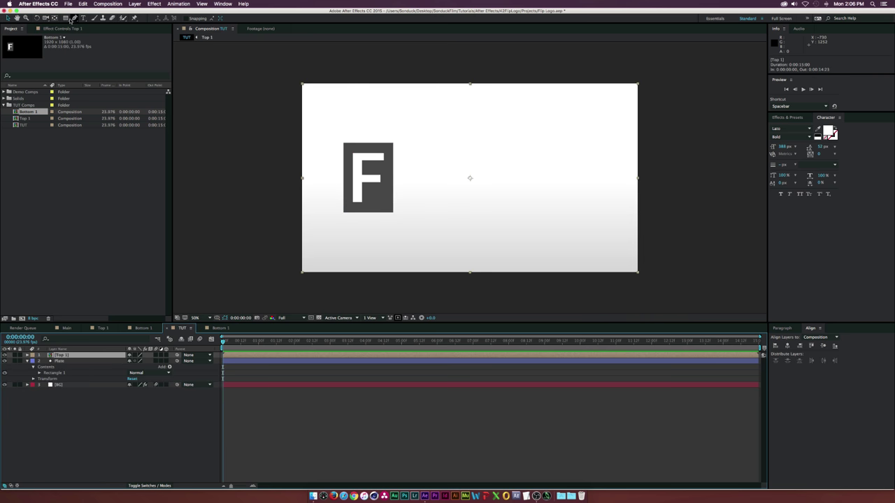
{"action": "key", "text": "q"}
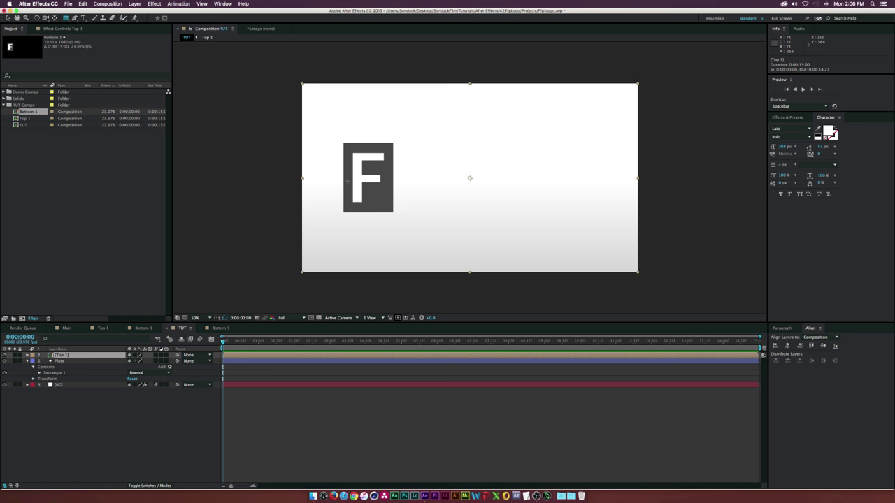
{"action": "key", "text": "apostrophe"}
{"action": "mouse_move", "coordinate": [448, 178]}
{"action": "left_mouse_down"}
{"action": "mouse_move", "coordinate": [299, 177]}
{"action": "mouse_move", "coordinate": [299, 120]}
{"action": "left_mouse_up"}
{"action": "left_click_drag", "start_coordinate": [439, 122], "coordinate": [429, 127]}
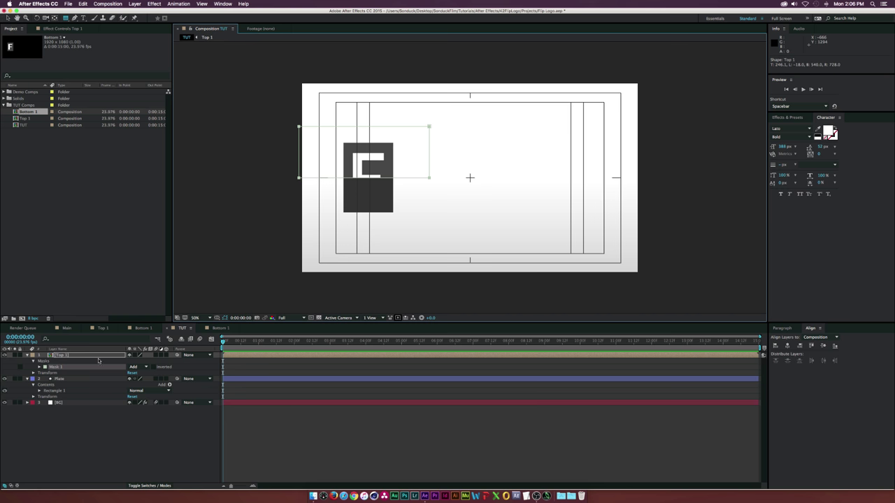
Duplicate the masked Top 1 layer and replace the copy's source with Bottom 1.
{"action": "left_click", "coordinate": [69, 367]}
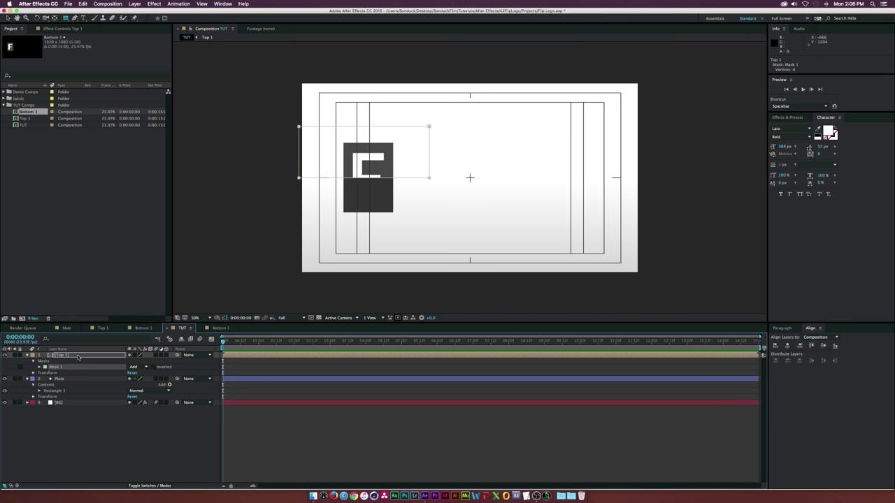
{"action": "left_click", "coordinate": [78, 357]}
{"action": "key", "text": "super+d"}
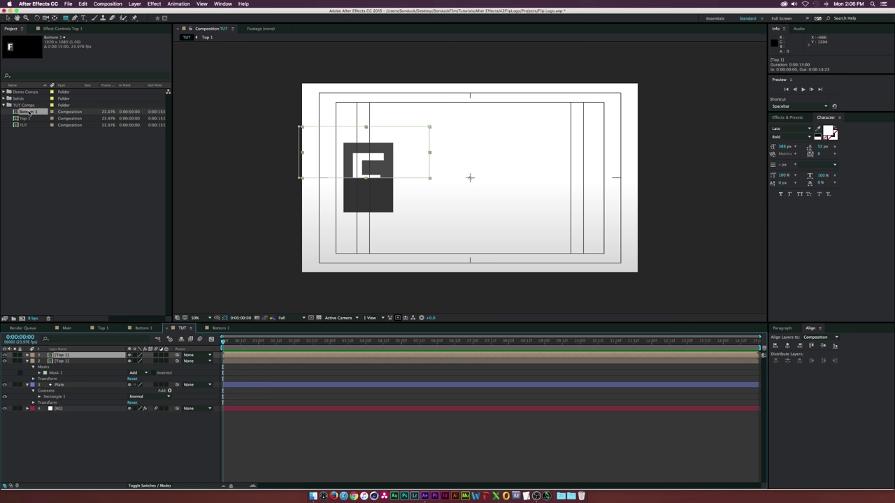
{"action": "left_click_drag", "start_coordinate": [25, 114], "coordinate": [64, 356]}
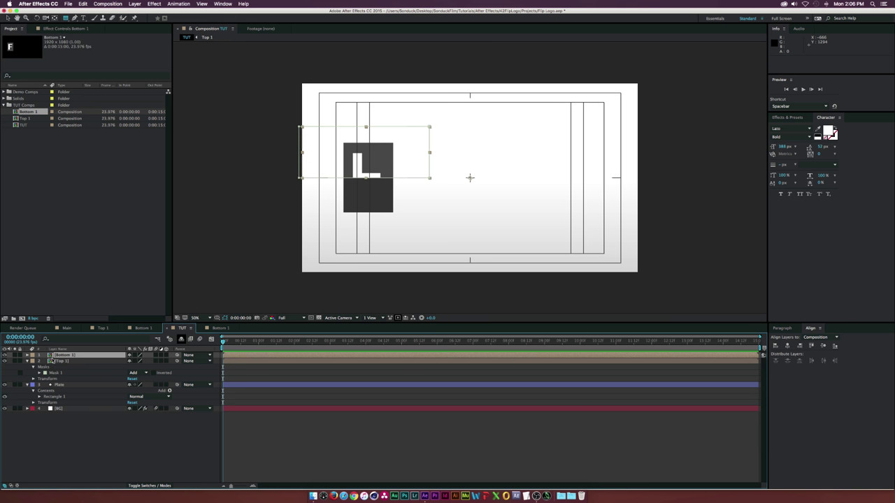
{"action": "left_click_drag", "start_coordinate": [233, 343], "coordinate": [246, 344]}
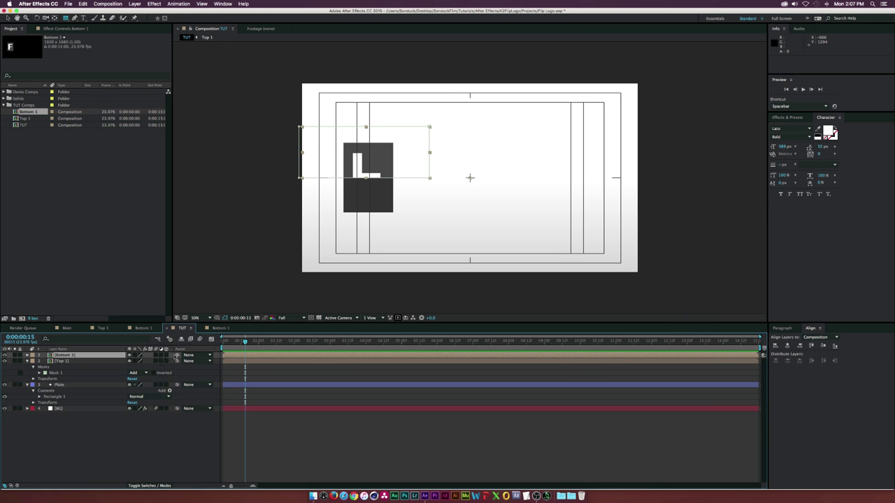
Make Bottom 1 a 3D layer and set an X Rotation keyframe at 0:00:00:15.
{"action": "key", "text": "r"}
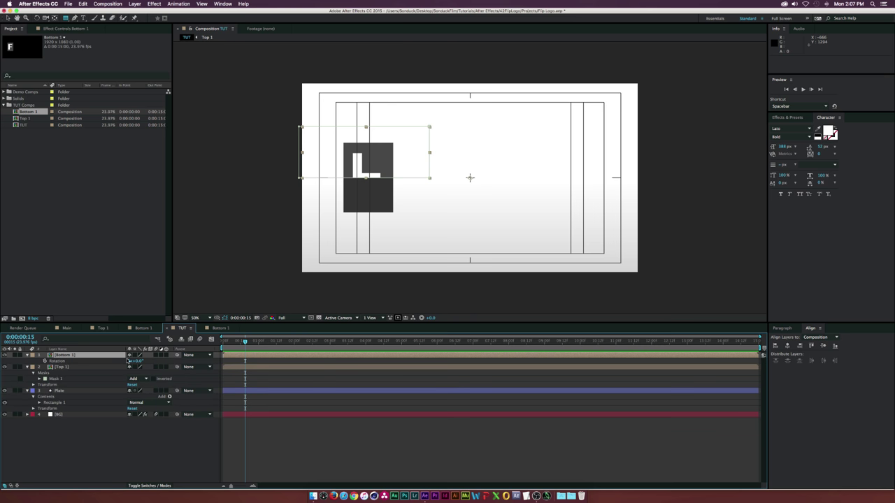
{"action": "left_click", "coordinate": [166, 355]}
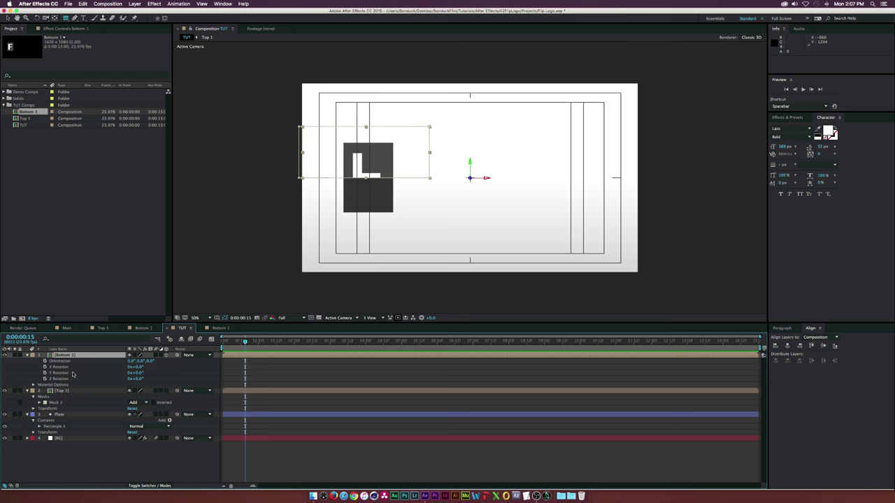
{"action": "left_click", "coordinate": [44, 366]}
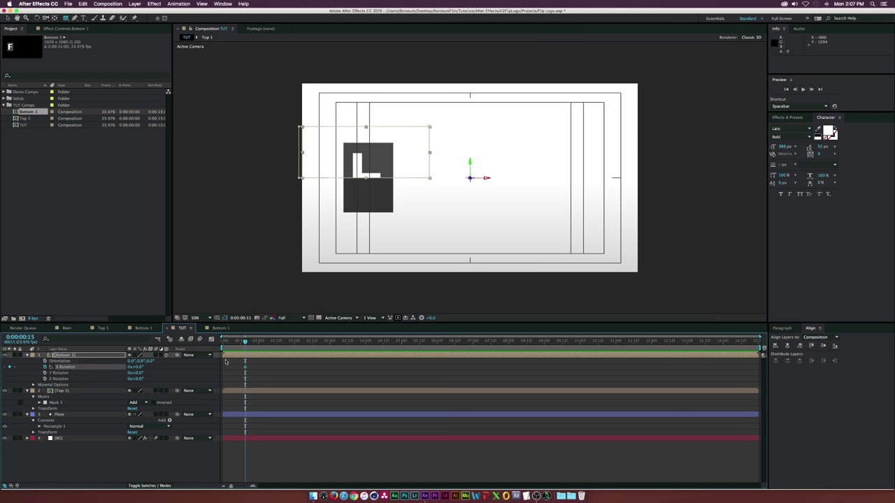
Set Bottom 1's X Rotation to 180° at 0:00:01:01 and preview the flip.
{"action": "left_click_drag", "start_coordinate": [245, 342], "coordinate": [260, 342]}
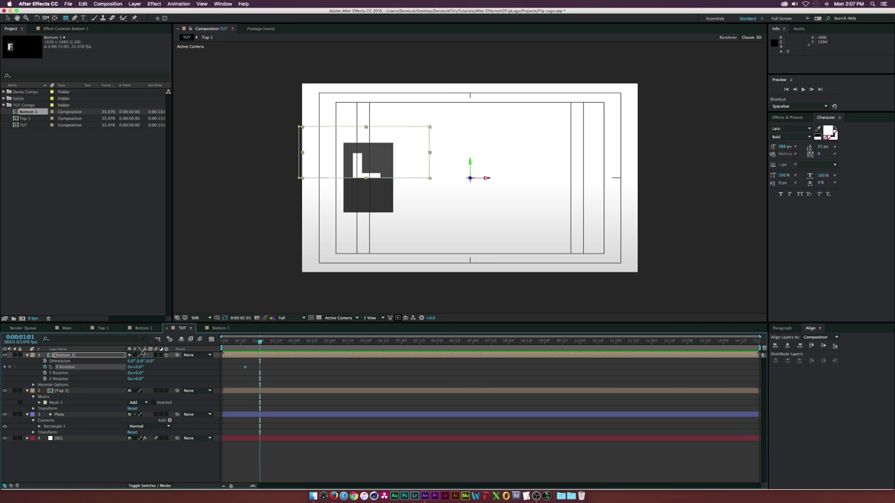
{"action": "left_click_drag", "start_coordinate": [135, 366], "coordinate": [204, 370]}
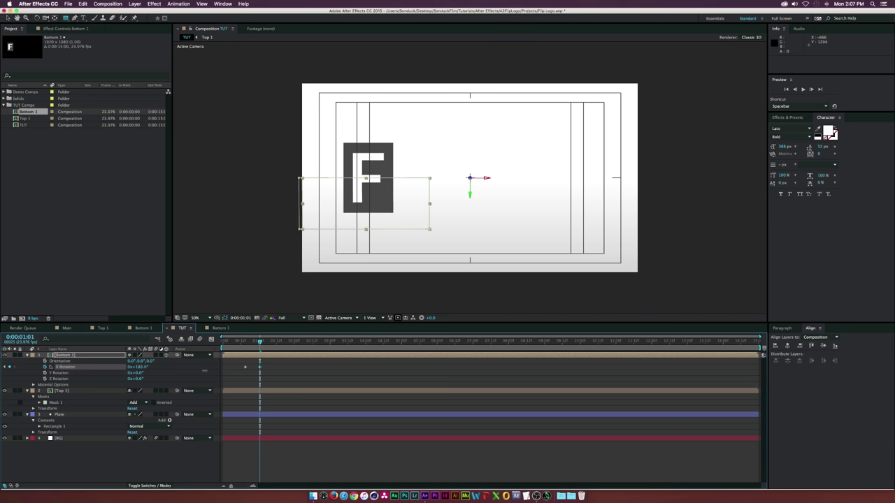
{"action": "key", "text": "F2"}
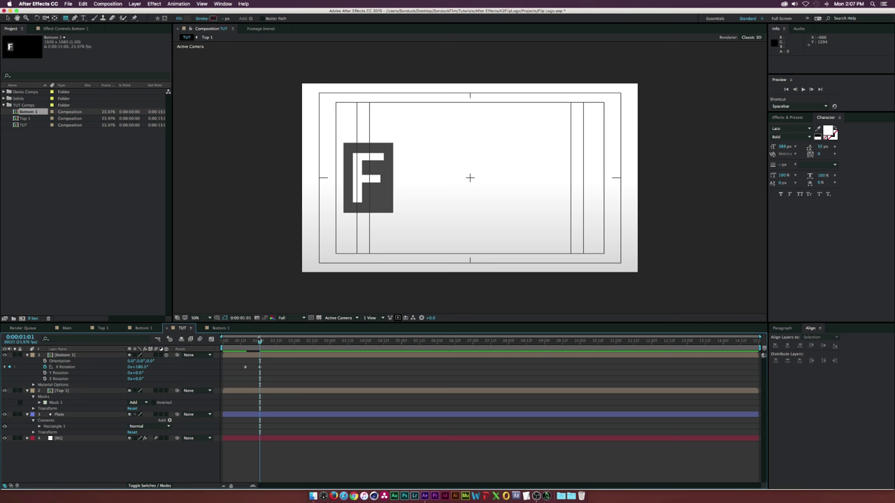
{"action": "left_click", "coordinate": [246, 341]}
{"action": "left_click_drag", "start_coordinate": [240, 342], "coordinate": [259, 342]}
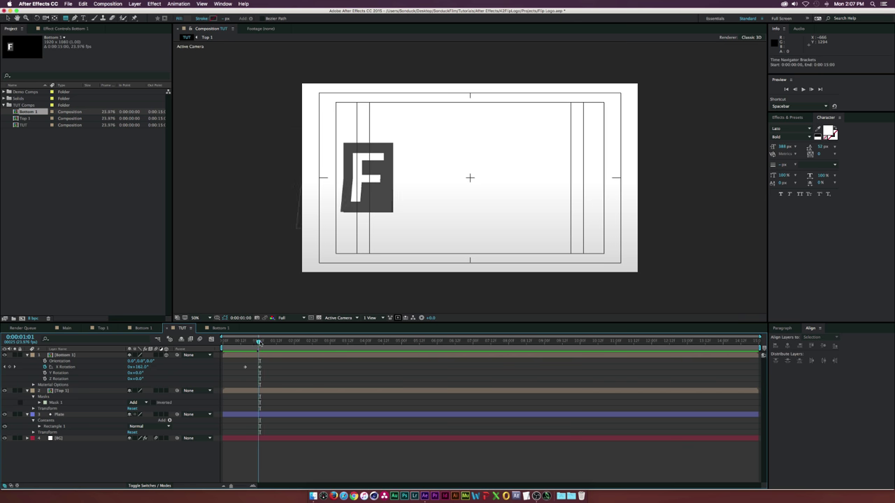
{"action": "double_click", "coordinate": [63, 356]}
{"action": "left_click", "coordinate": [75, 355]}
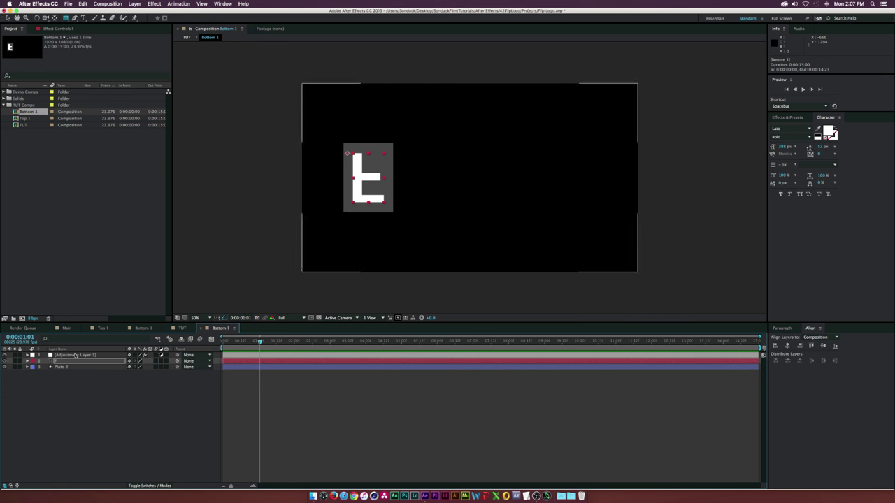
{"action": "key", "text": "Delete"}
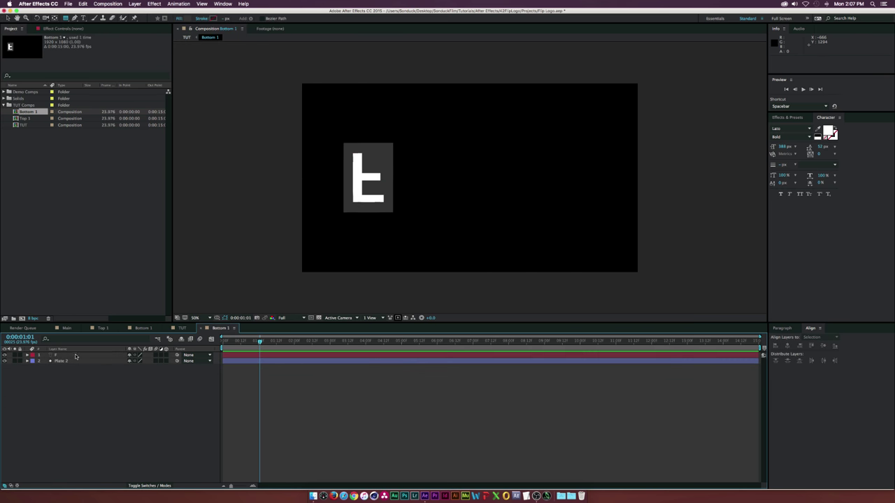
{"action": "left_click", "coordinate": [181, 328]}
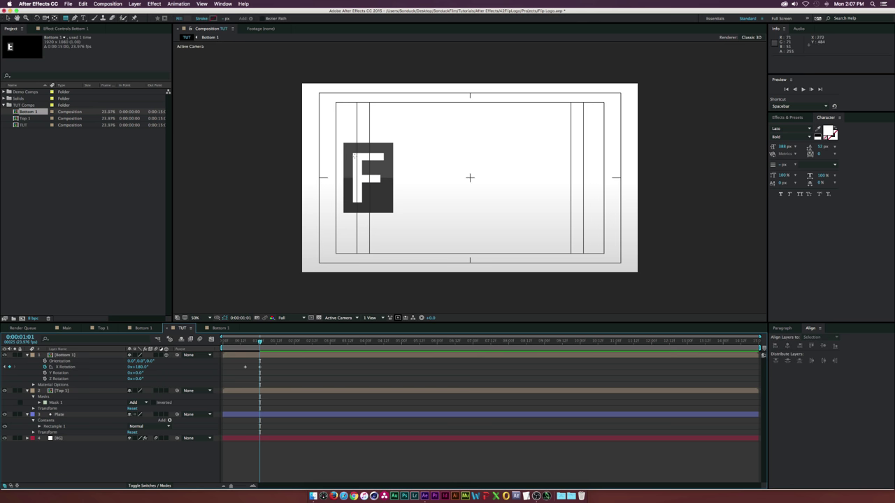
{"action": "left_click_drag", "start_coordinate": [260, 341], "coordinate": [239, 346]}
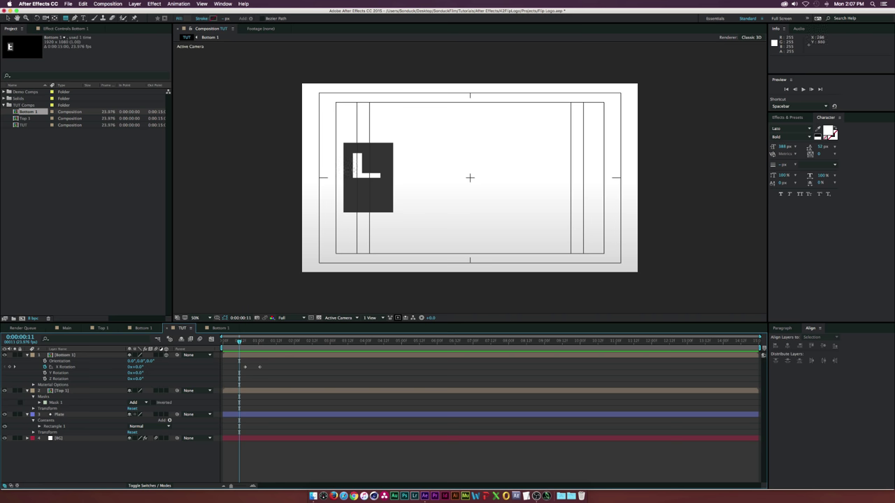
{"action": "left_click_drag", "start_coordinate": [239, 341], "coordinate": [253, 341]}
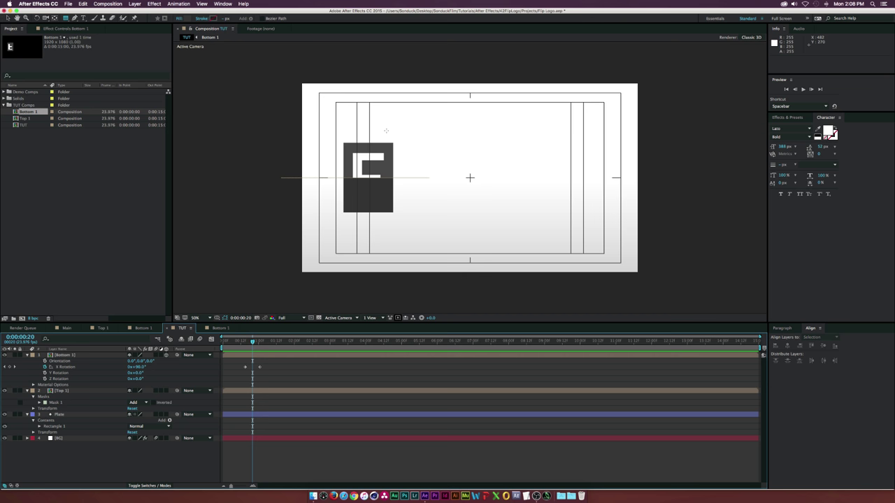
{"action": "double_click", "coordinate": [72, 355]}
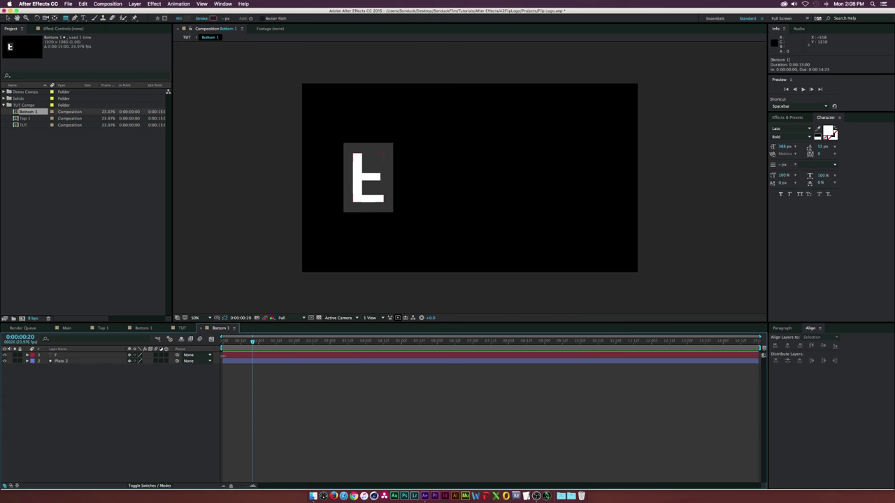
{"action": "left_click", "coordinate": [253, 356]}
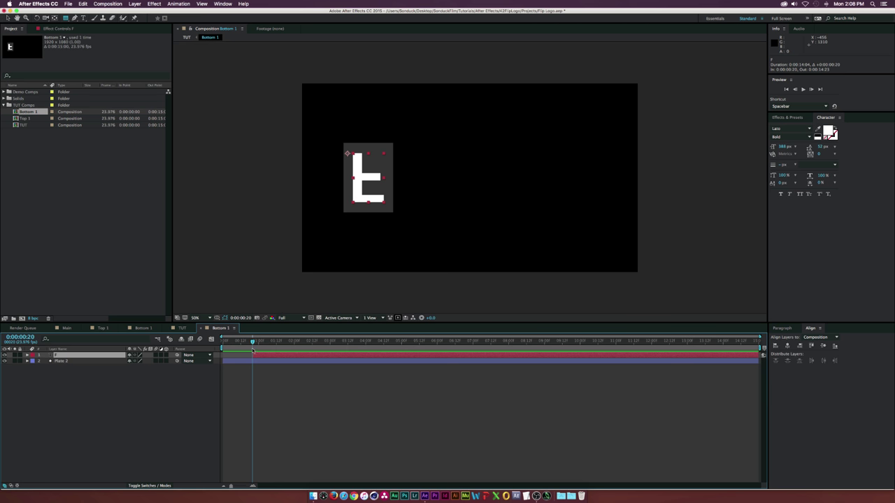
{"action": "left_click", "coordinate": [180, 328]}
{"action": "left_click_drag", "start_coordinate": [252, 341], "coordinate": [278, 345]}
{"action": "left_click", "coordinate": [266, 368]}
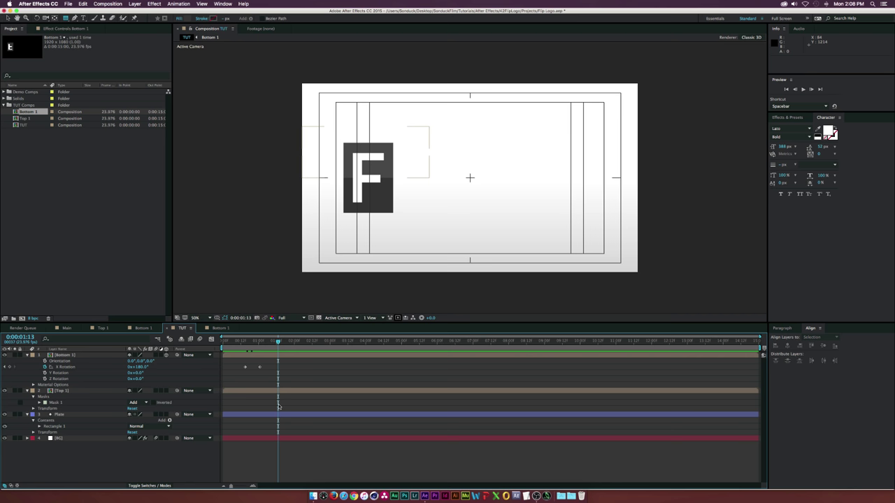
Review the F flip, select Bottom 1's X Rotation keyframes, and collapse Bottom 1 and Top 1.
{"action": "mouse_move", "coordinate": [278, 343]}
{"action": "left_mouse_down"}
{"action": "mouse_move", "coordinate": [247, 342]}
{"action": "mouse_move", "coordinate": [281, 343]}
{"action": "left_mouse_up"}
{"action": "left_click_drag", "start_coordinate": [236, 379], "coordinate": [293, 358]}
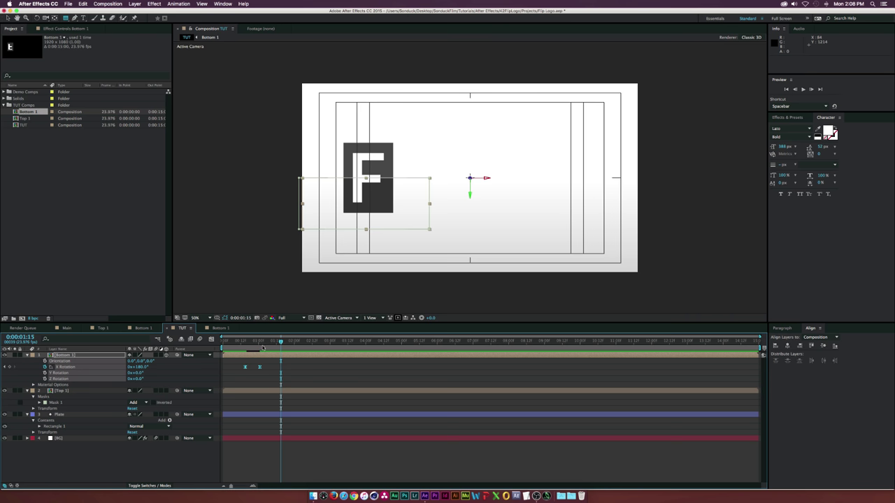
{"action": "mouse_move", "coordinate": [263, 344]}
{"action": "left_mouse_down"}
{"action": "mouse_move", "coordinate": [238, 344]}
{"action": "mouse_move", "coordinate": [274, 344]}
{"action": "mouse_move", "coordinate": [252, 344]}
{"action": "mouse_move", "coordinate": [262, 344]}
{"action": "mouse_move", "coordinate": [259, 351]}
{"action": "left_mouse_up"}
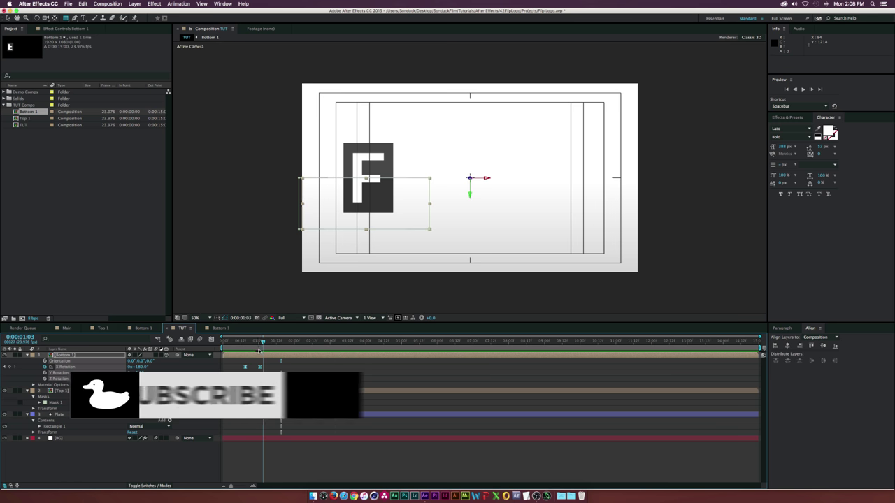
{"action": "left_click", "coordinate": [28, 355]}
{"action": "left_click", "coordinate": [28, 361]}
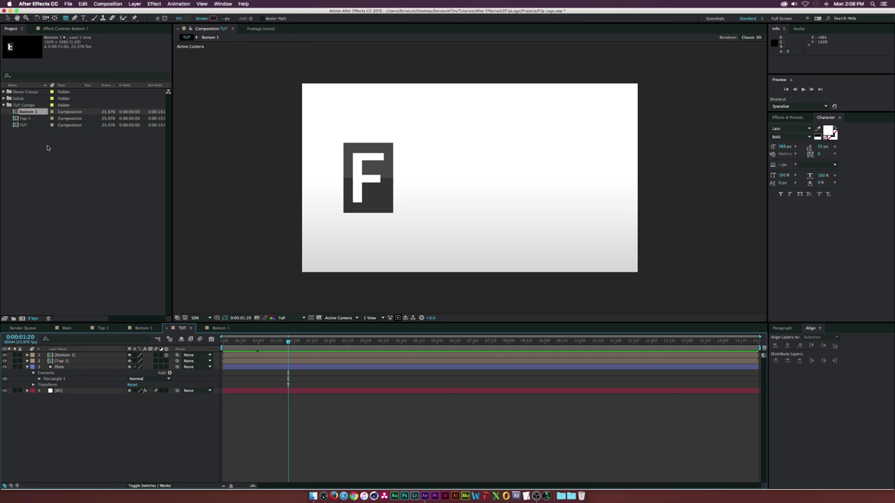
Duplicate the Bottom 1 and Top 1 precomps, then select the Plate, Top 1 and Bottom 1 layers.
{"action": "left_click", "coordinate": [24, 118], "text": "shift"}
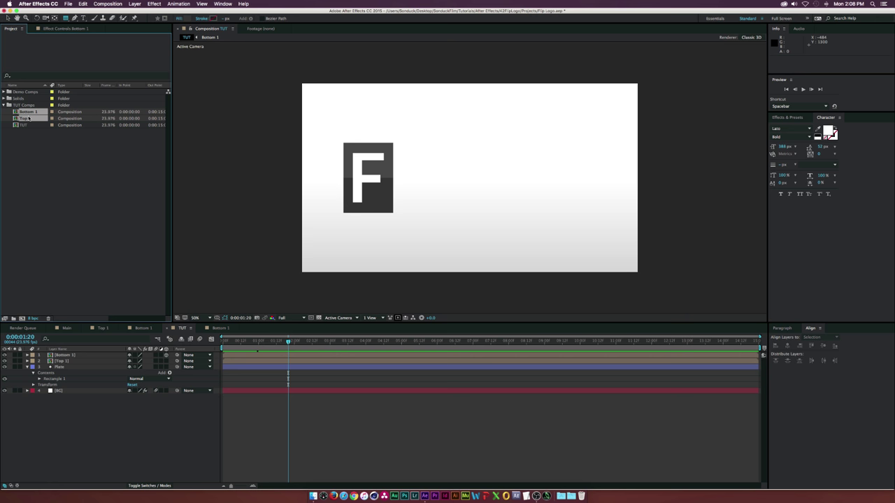
{"action": "key", "text": "super+d"}
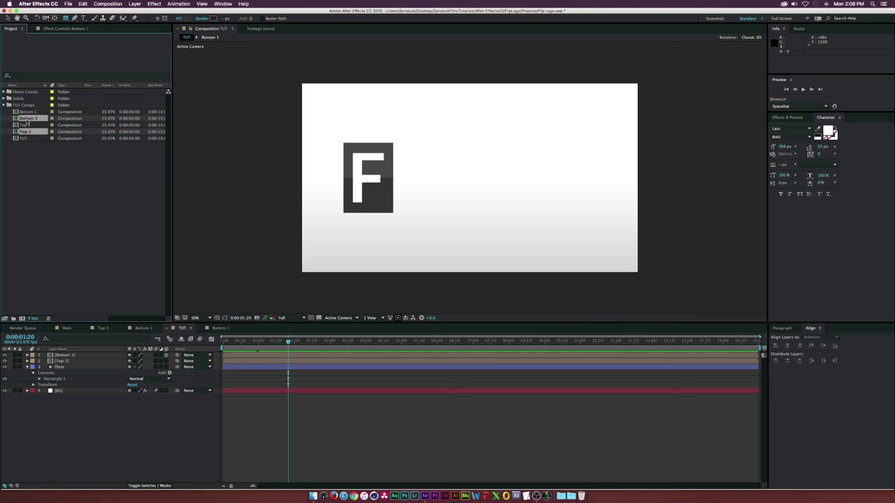
{"action": "left_click", "coordinate": [59, 368]}
{"action": "left_click", "coordinate": [28, 367]}
{"action": "left_click_drag", "start_coordinate": [84, 369], "coordinate": [98, 319]}
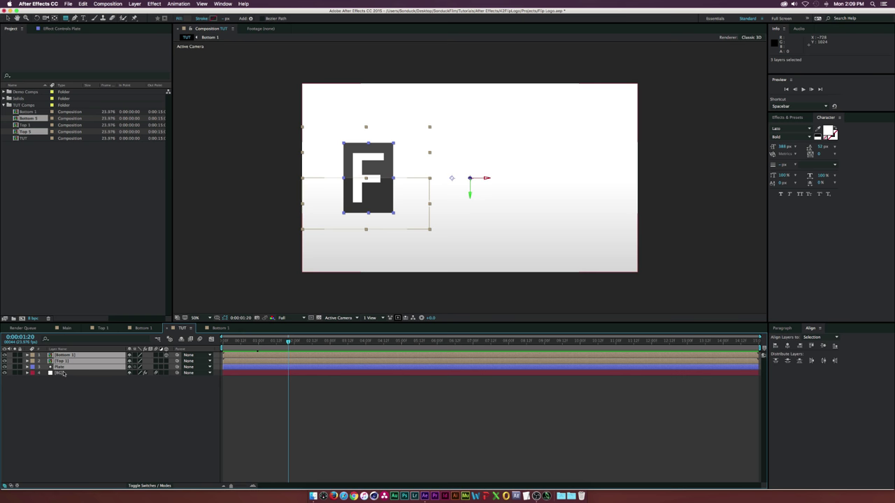
Duplicate the three F layers to the top of the stack and move the copies to X 1276.
{"action": "key", "text": "super+d"}
{"action": "left_click_drag", "start_coordinate": [61, 373], "coordinate": [67, 362]}
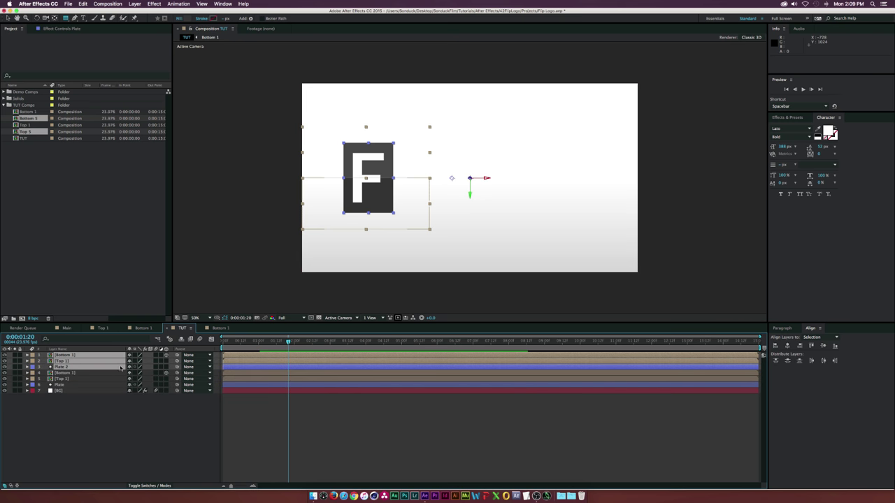
{"action": "key", "text": "p"}
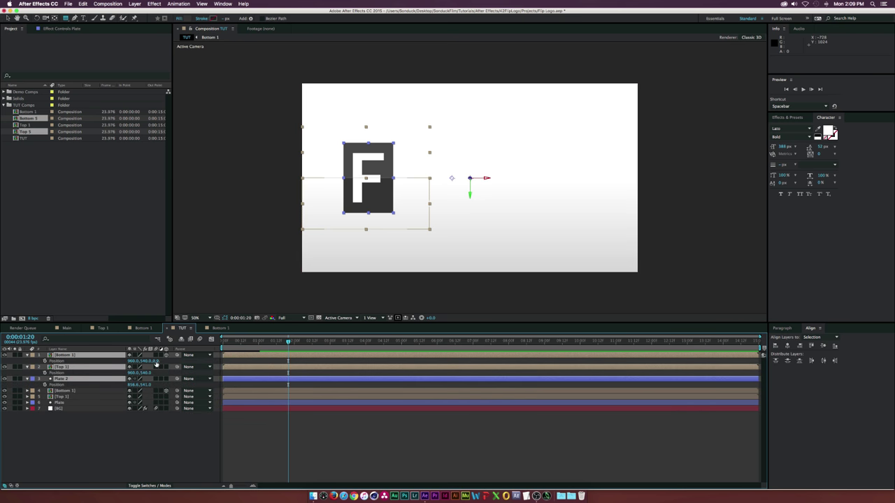
{"action": "left_click_drag", "start_coordinate": [137, 363], "coordinate": [244, 359]}
{"action": "left_click", "coordinate": [144, 437]}
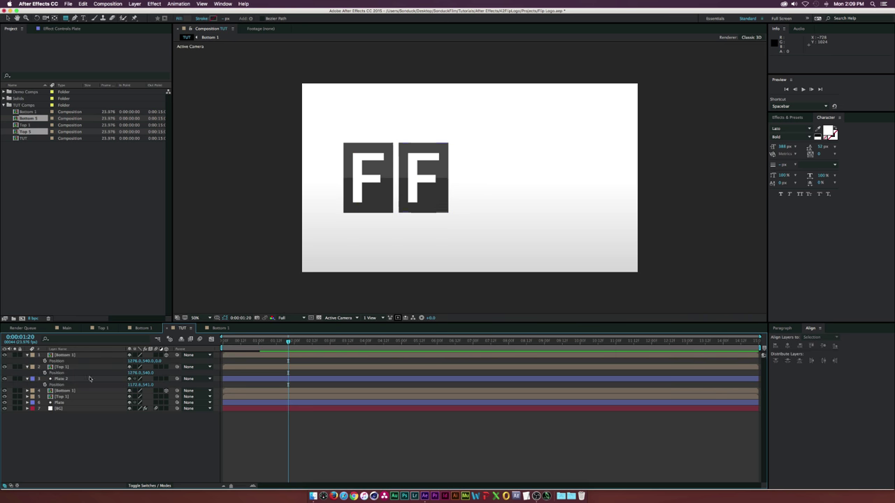
Replace the copied Top 1 and Bottom 1 sources with Top 5 and Bottom 5, then scrub to preview.
{"action": "left_click", "coordinate": [62, 367]}
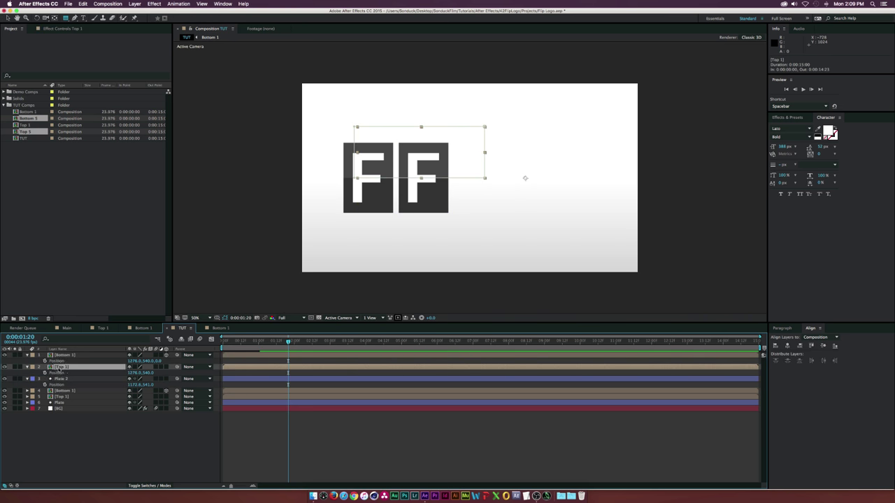
{"action": "left_click", "coordinate": [83, 168]}
{"action": "left_click", "coordinate": [26, 131]}
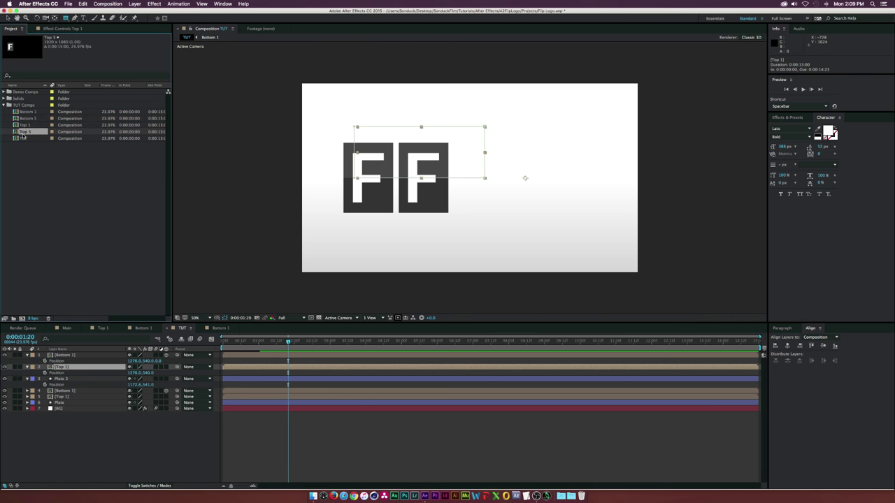
{"action": "left_click_drag", "start_coordinate": [25, 133], "coordinate": [64, 374]}
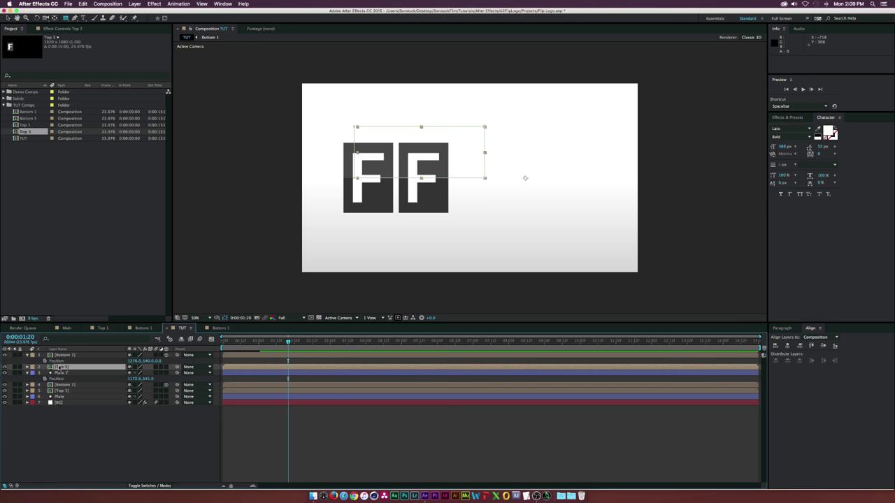
{"action": "left_click", "coordinate": [64, 355]}
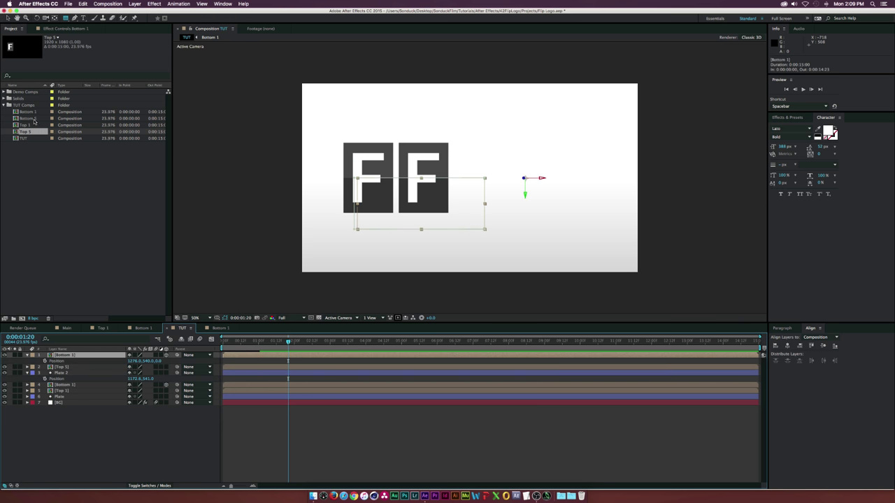
{"action": "left_click", "coordinate": [64, 119]}
{"action": "left_click_drag", "start_coordinate": [27, 120], "coordinate": [71, 361]}
{"action": "left_click", "coordinate": [70, 423]}
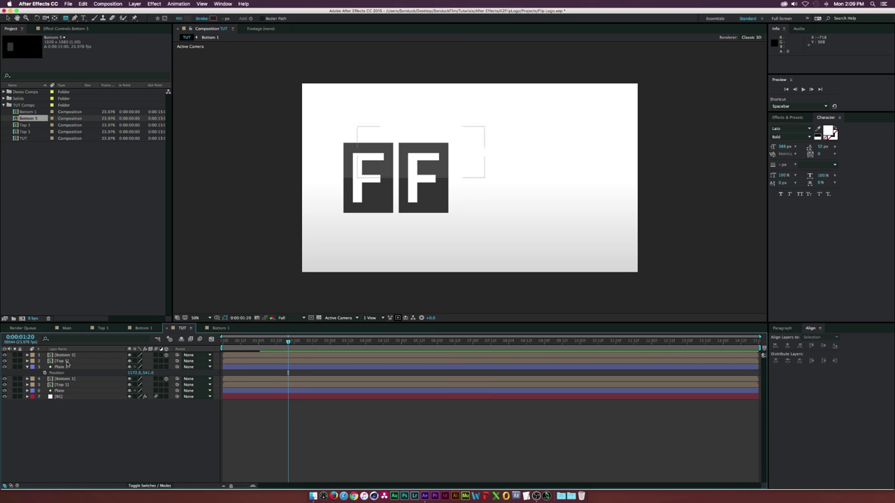
{"action": "mouse_move", "coordinate": [288, 342]}
{"action": "left_mouse_down"}
{"action": "mouse_move", "coordinate": [223, 343]}
{"action": "mouse_move", "coordinate": [306, 343]}
{"action": "left_mouse_up"}
Retype the F in the Top 5 precomp as L.
{"action": "double_click", "coordinate": [71, 361]}
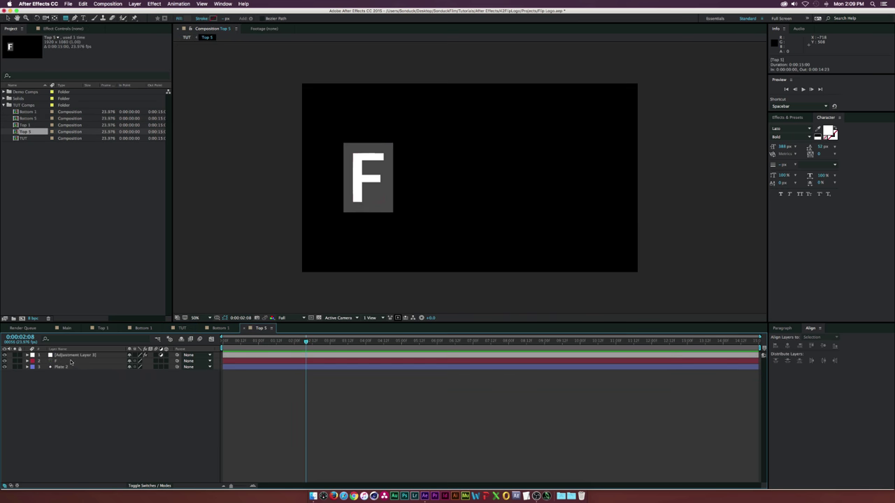
{"action": "left_click", "coordinate": [83, 18]}
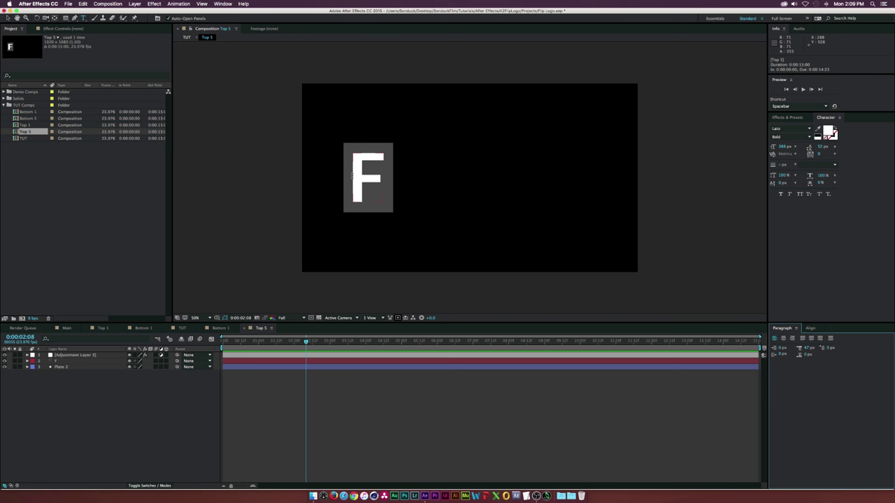
{"action": "left_click_drag", "start_coordinate": [353, 175], "coordinate": [389, 175]}
{"action": "type", "text": "L"}
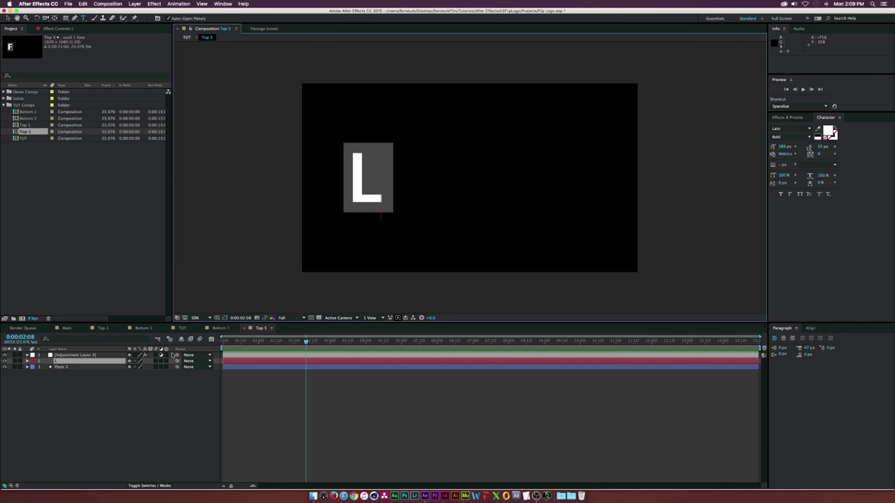
{"action": "left_click", "coordinate": [180, 328]}
Retype Bottom 5's letter to match, then scrub TUT from 0:00:01:00 to check the flips.
{"action": "double_click", "coordinate": [68, 363]}
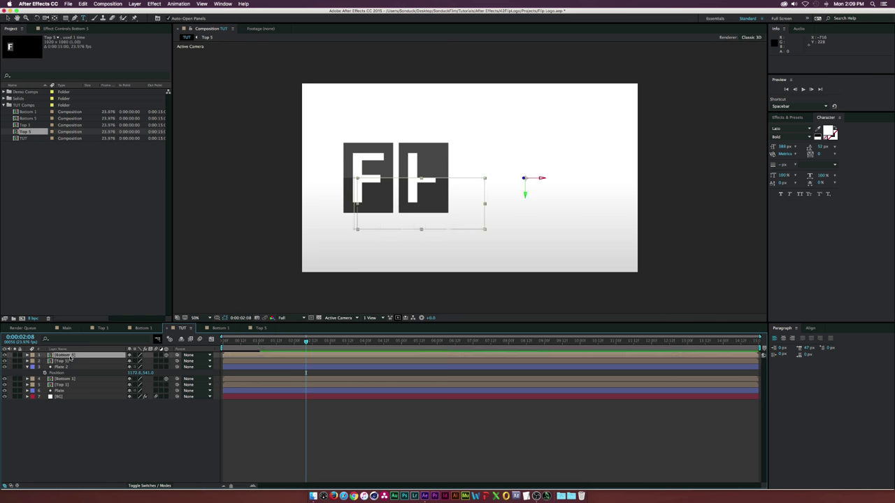
{"action": "left_click", "coordinate": [85, 18]}
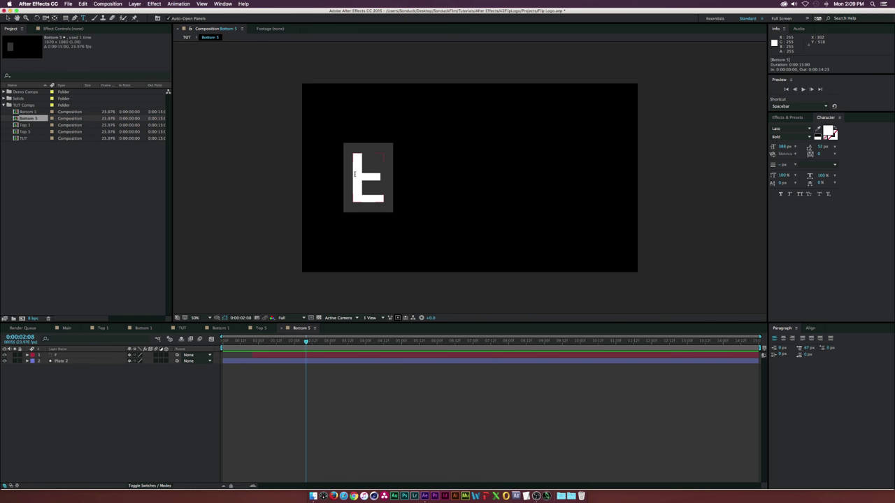
{"action": "left_click_drag", "start_coordinate": [354, 175], "coordinate": [390, 174]}
{"action": "type", "text": "Γ"}
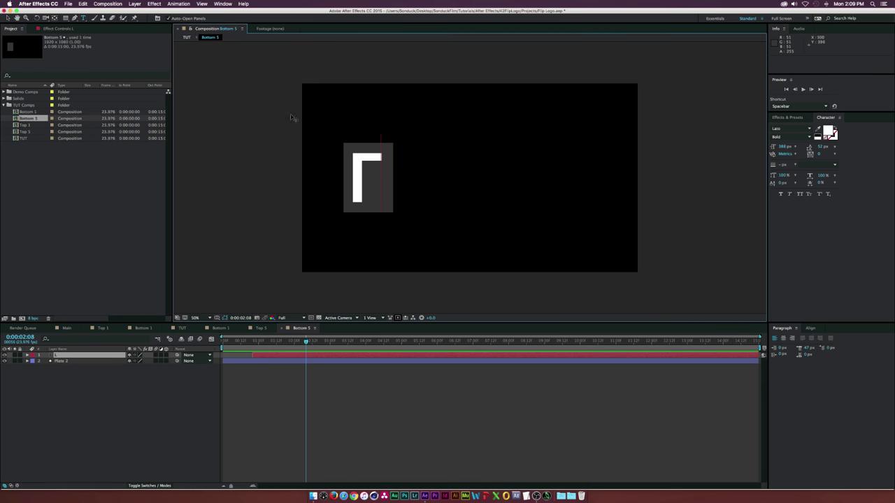
{"action": "left_click", "coordinate": [9, 18]}
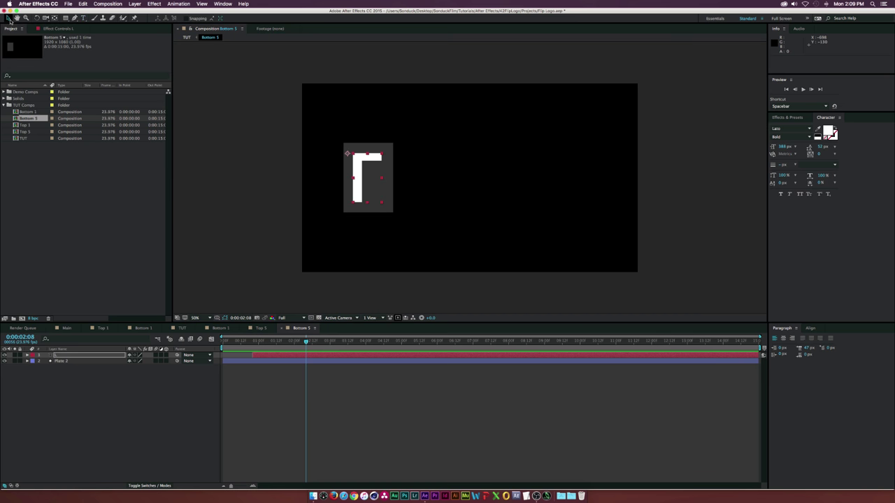
{"action": "left_click", "coordinate": [183, 328]}
{"action": "left_click", "coordinate": [168, 450]}
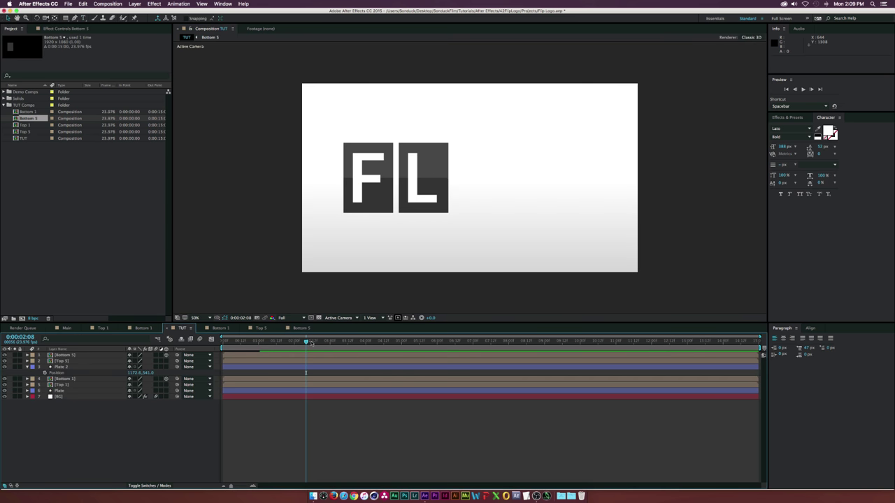
{"action": "mouse_move", "coordinate": [312, 343]}
{"action": "left_mouse_down"}
{"action": "mouse_move", "coordinate": [259, 342]}
{"action": "mouse_move", "coordinate": [313, 342]}
{"action": "left_mouse_up"}
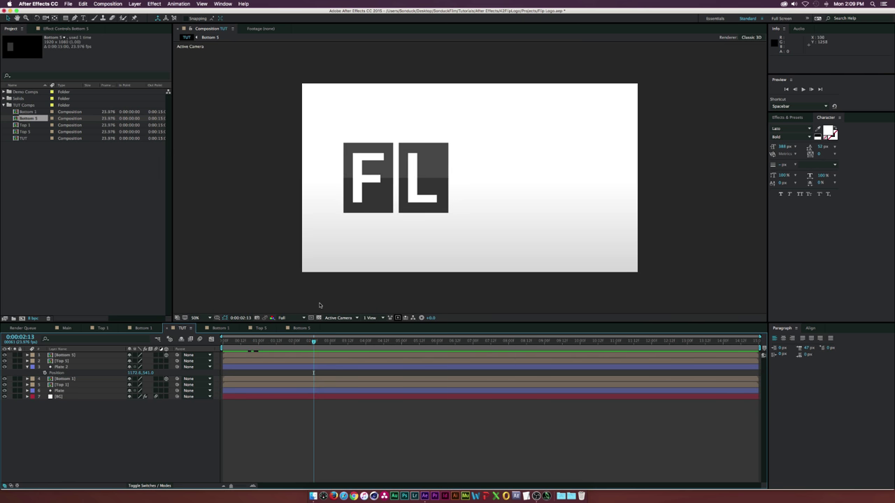
Duplicate the Bottom 5, Top 5 and Plate 2 layers for the third letter.
{"action": "left_click", "coordinate": [30, 368]}
{"action": "left_click", "coordinate": [26, 367]}
{"action": "left_click", "coordinate": [58, 367]}
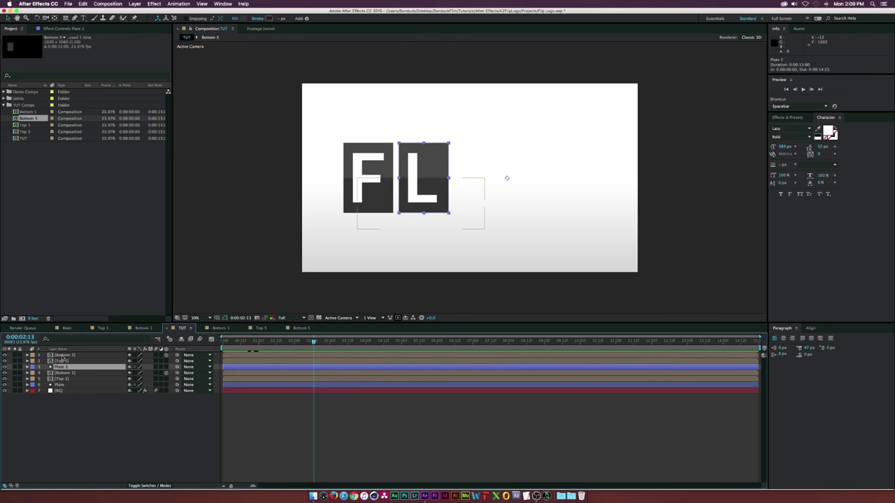
{"action": "left_click", "coordinate": [61, 355], "text": "shift"}
{"action": "key", "text": "super+d"}
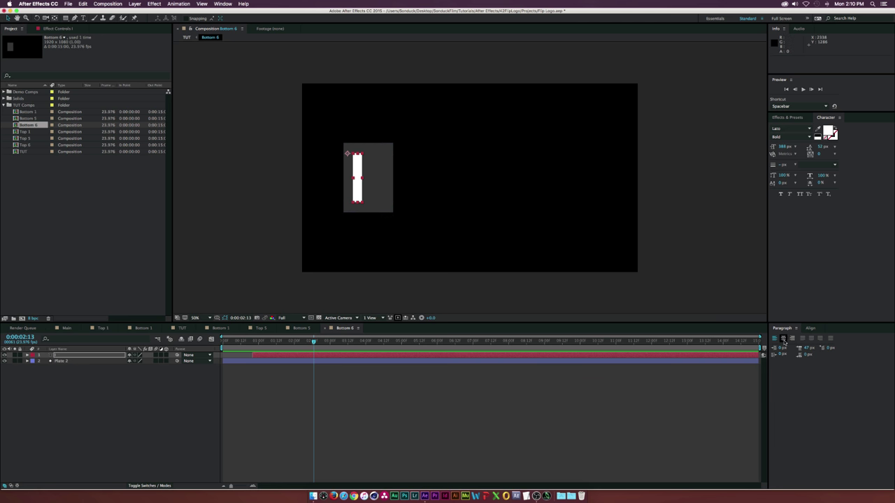
Shift the I bar right in Bottom 6, copy it, and paste it into the Top 6 comp.
{"action": "left_click_drag", "start_coordinate": [357, 183], "coordinate": [368, 181]}
{"action": "left_click", "coordinate": [60, 355]}
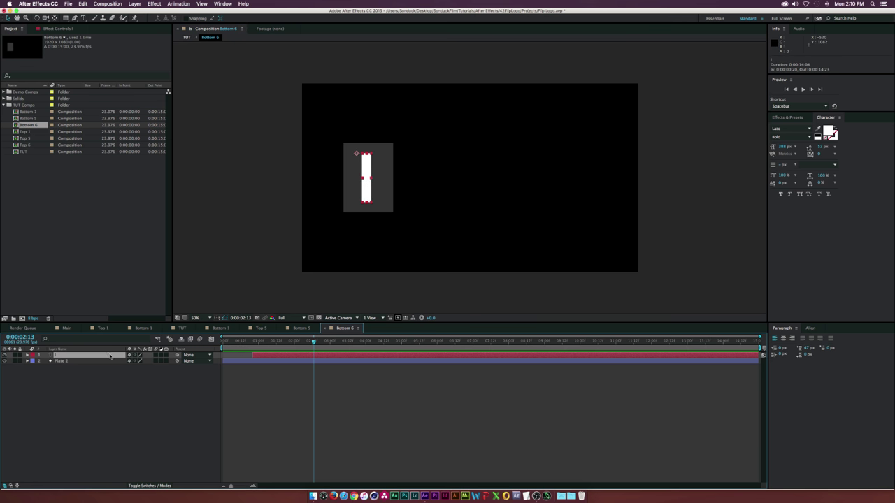
{"action": "key", "text": "super+c"}
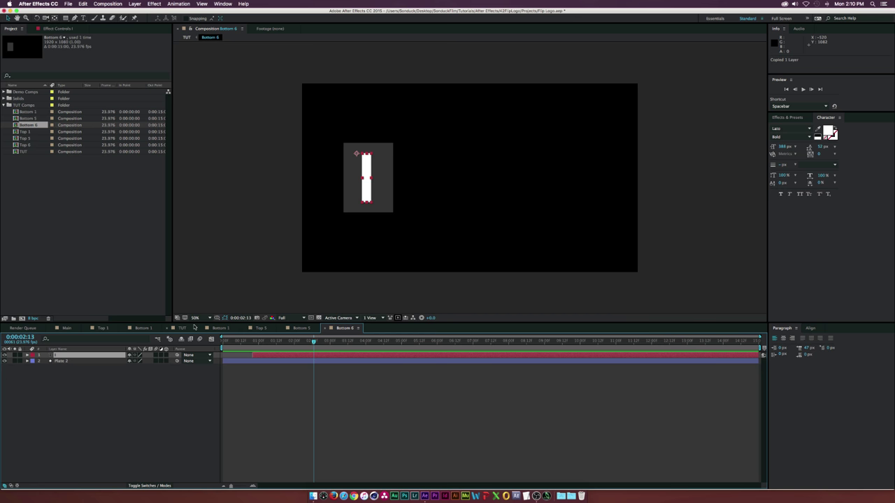
{"action": "left_click", "coordinate": [182, 328]}
{"action": "double_click", "coordinate": [91, 360]}
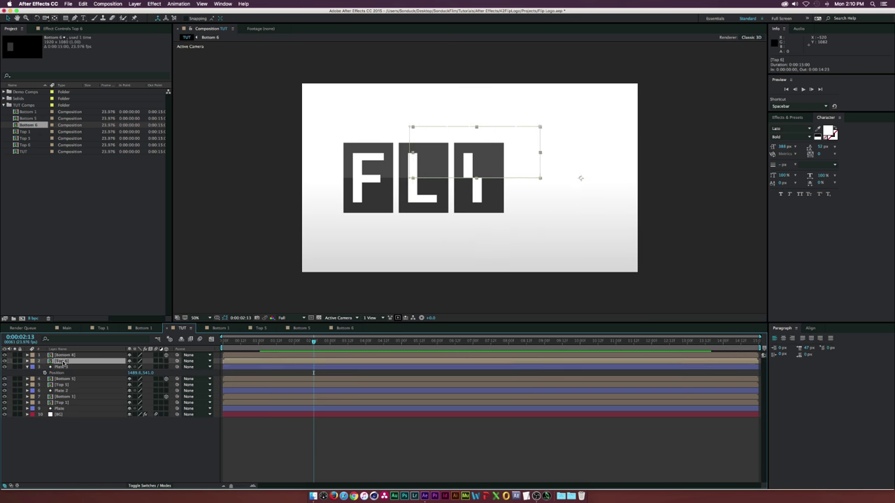
{"action": "left_click", "coordinate": [54, 362]}
{"action": "key", "text": "super+v"}
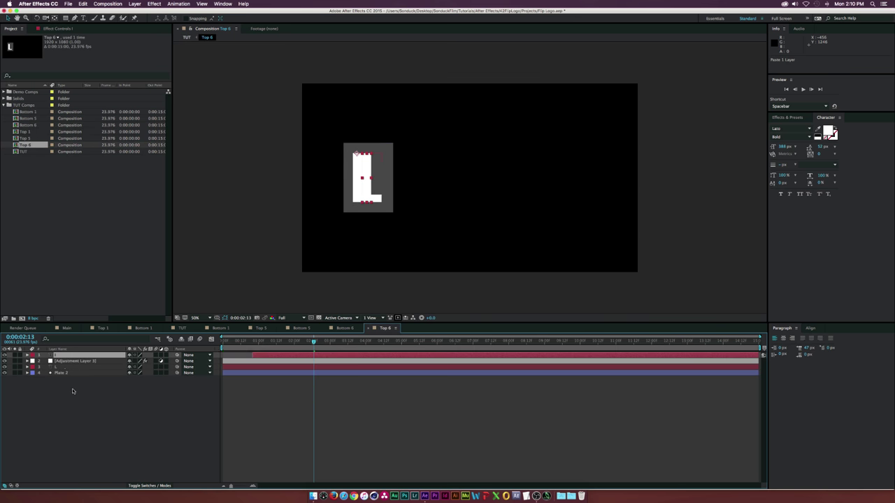
In Top 6, put the pasted I bar below the adjustment layer, flip it vertically, and reposition it.
{"action": "left_click_drag", "start_coordinate": [63, 360], "coordinate": [62, 365]}
{"action": "left_click", "coordinate": [133, 417]}
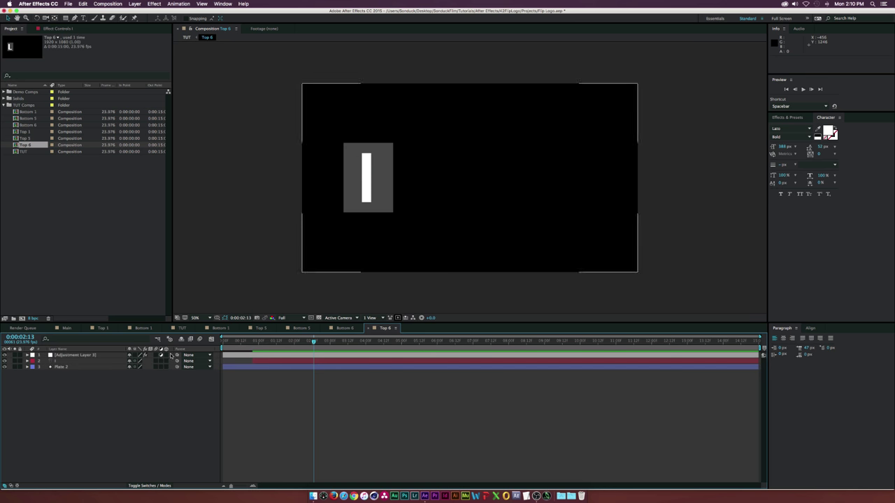
{"action": "left_click", "coordinate": [77, 361]}
{"action": "left_click", "coordinate": [134, 4]}
{"action": "mouse_move", "coordinate": [147, 82]}
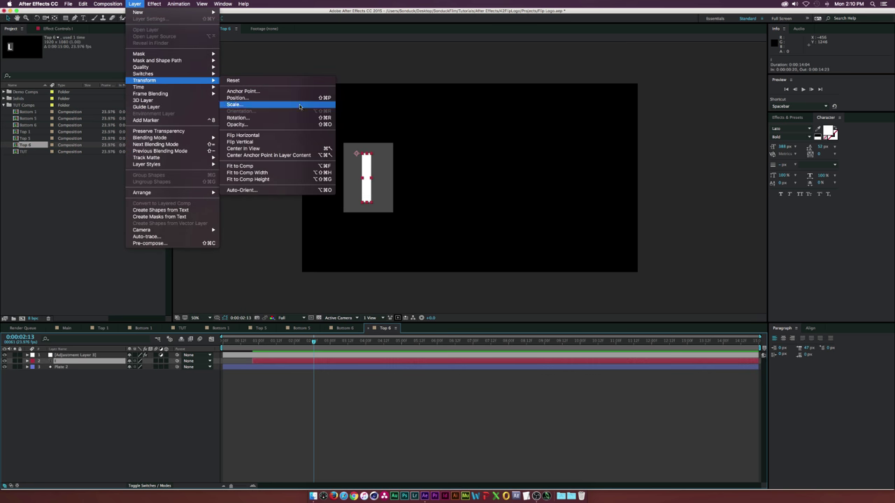
{"action": "left_click", "coordinate": [278, 144]}
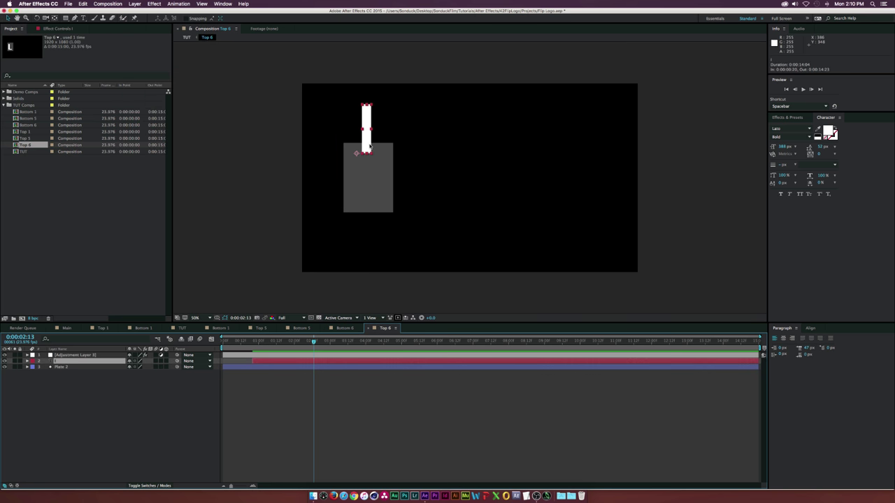
{"action": "left_click_drag", "start_coordinate": [368, 146], "coordinate": [369, 194]}
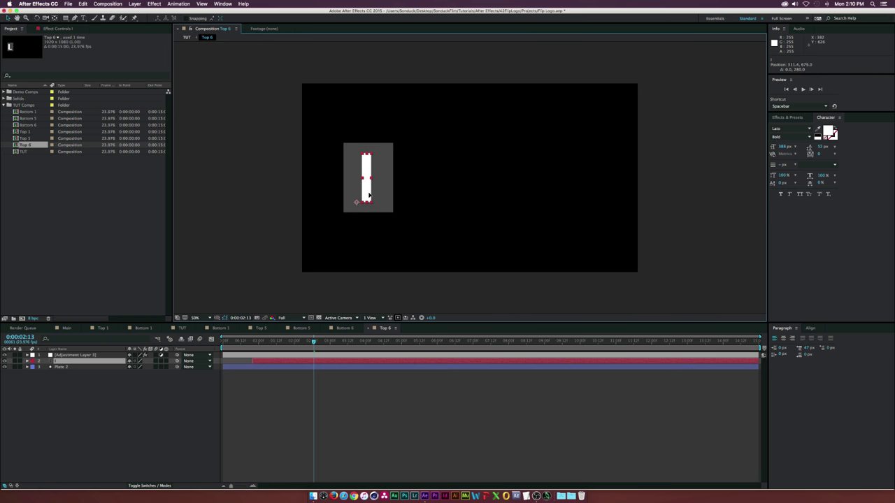
{"action": "left_click", "coordinate": [181, 328]}
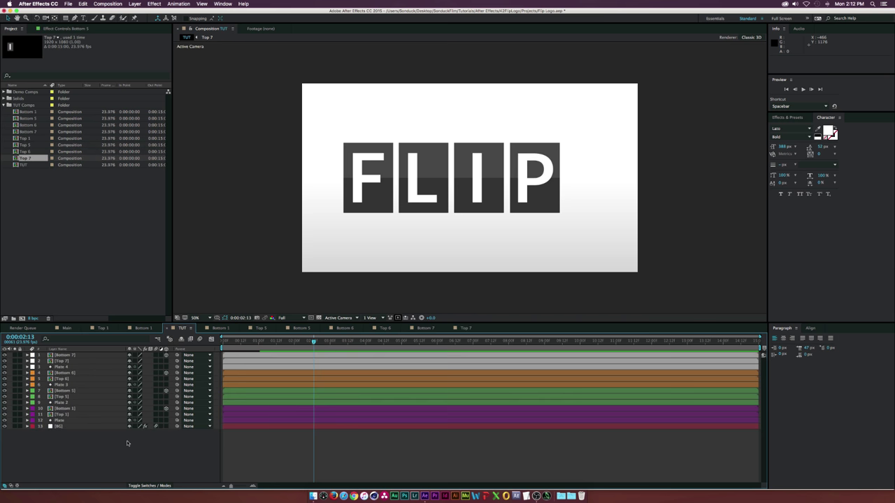
Clear the layer selection and add a new null object to TUT.
{"action": "left_click", "coordinate": [139, 355]}
{"action": "left_click", "coordinate": [64, 385]}
{"action": "key", "text": "F2"}
{"action": "left_click", "coordinate": [137, 5]}
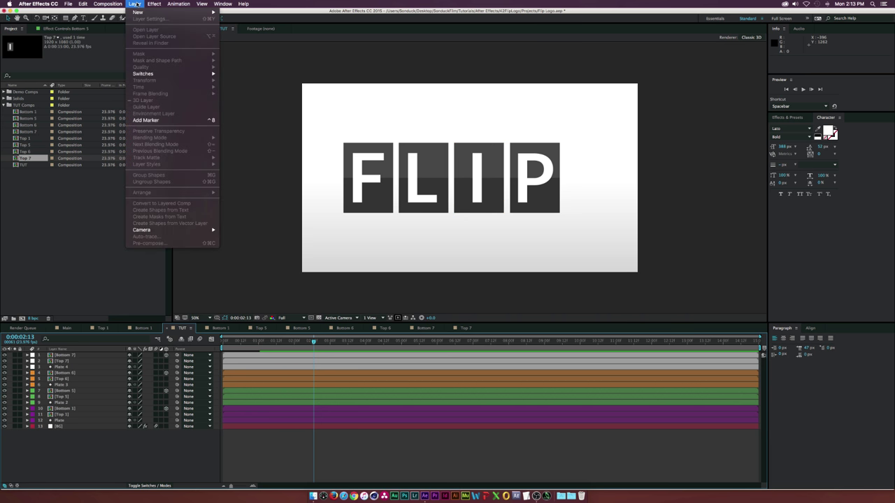
{"action": "mouse_move", "coordinate": [196, 11]}
{"action": "left_click", "coordinate": [248, 41]}
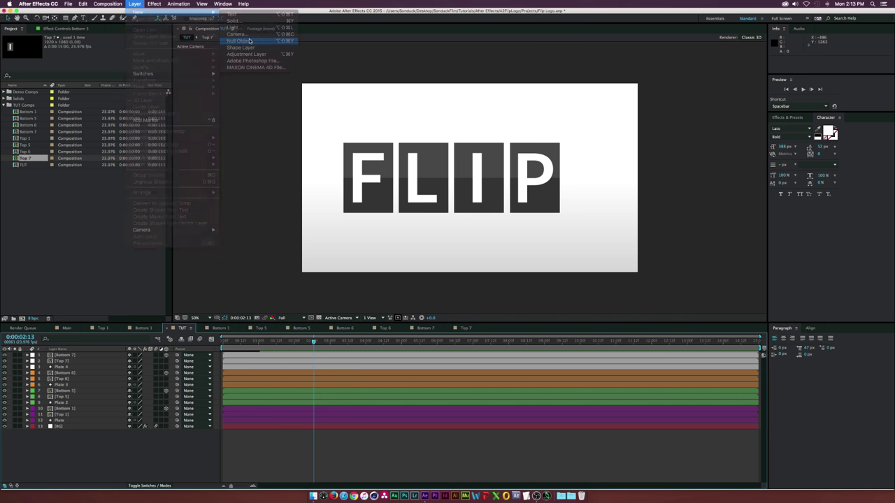
Parent all tile layers to Null 2 and drag its X position down to about 1028.
{"action": "left_click", "coordinate": [61, 361]}
{"action": "left_click", "coordinate": [62, 420], "text": "shift"}
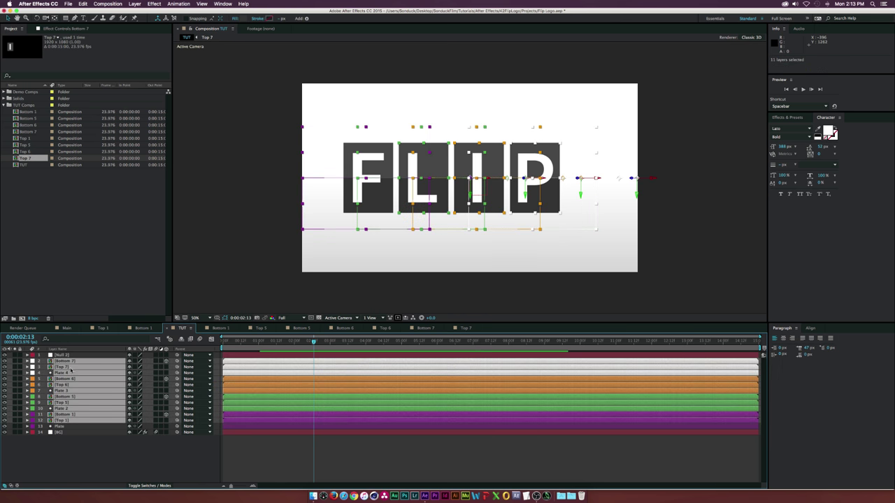
{"action": "left_click", "coordinate": [59, 426], "text": "shift"}
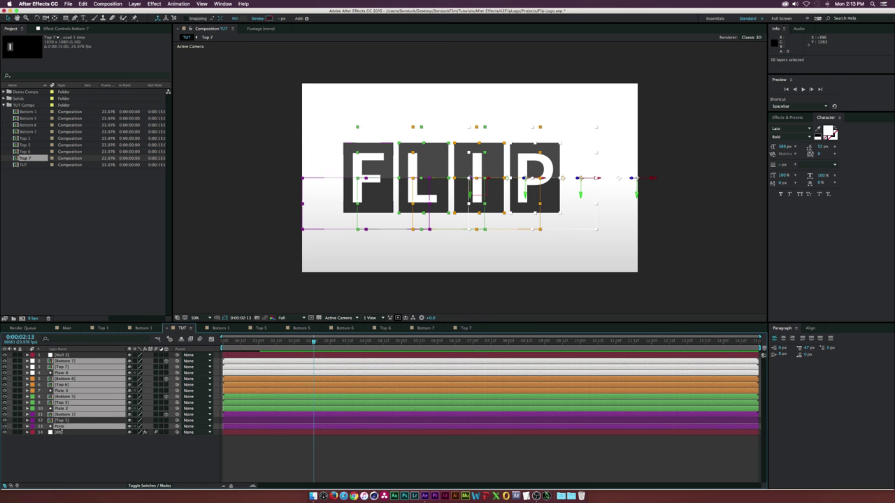
{"action": "mouse_move", "coordinate": [176, 361]}
{"action": "left_mouse_down"}
{"action": "mouse_move", "coordinate": [88, 356]}
{"action": "mouse_move", "coordinate": [171, 360]}
{"action": "left_mouse_up"}
{"action": "left_click", "coordinate": [85, 357]}
{"action": "key", "text": "p"}
{"action": "left_click_drag", "start_coordinate": [134, 361], "coordinate": [111, 357]}
Hide the safe-area guides and delay the L, I and P tiles to start at 0:15.
{"action": "key", "text": "apostrophe"}
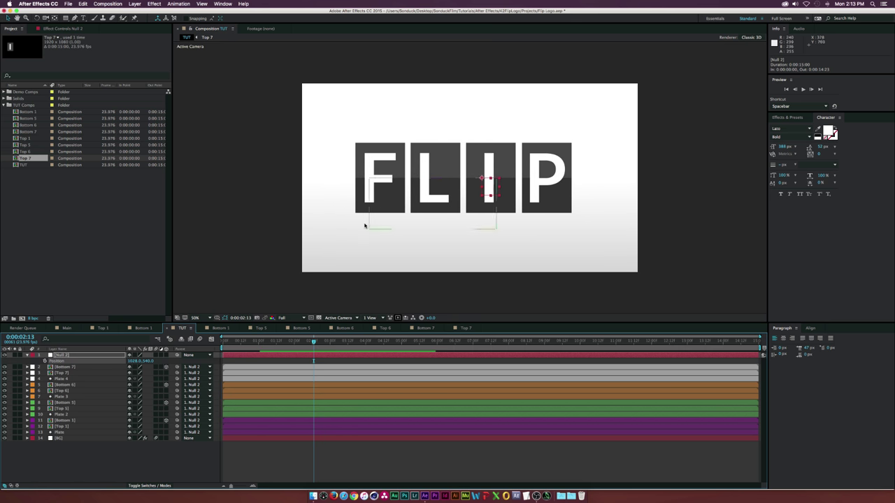
{"action": "key", "text": "p"}
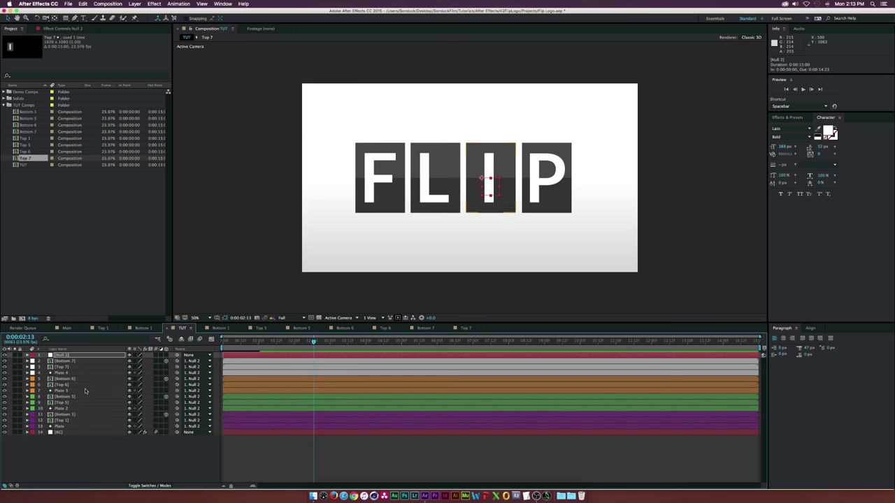
{"action": "mouse_move", "coordinate": [235, 341]}
{"action": "left_mouse_down"}
{"action": "mouse_move", "coordinate": [225, 341]}
{"action": "mouse_move", "coordinate": [272, 341]}
{"action": "mouse_move", "coordinate": [245, 341]}
{"action": "left_mouse_up"}
{"action": "left_click", "coordinate": [56, 409]}
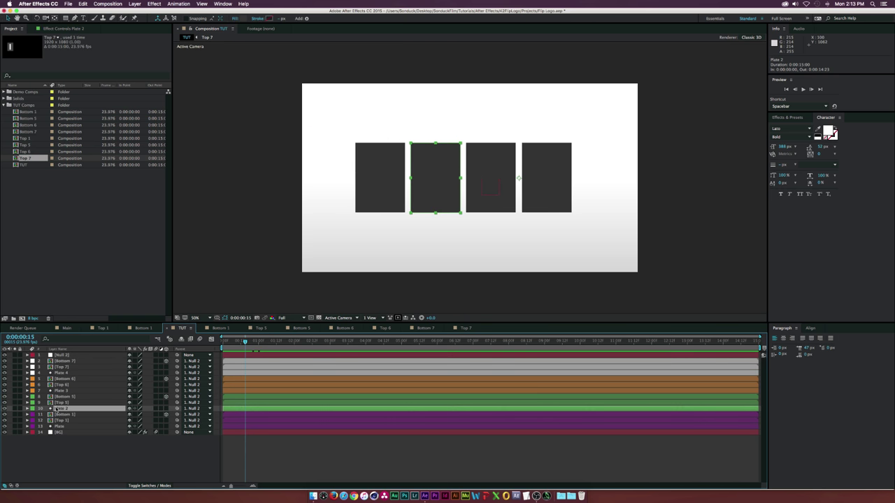
{"action": "left_click", "coordinate": [64, 361], "text": "shift"}
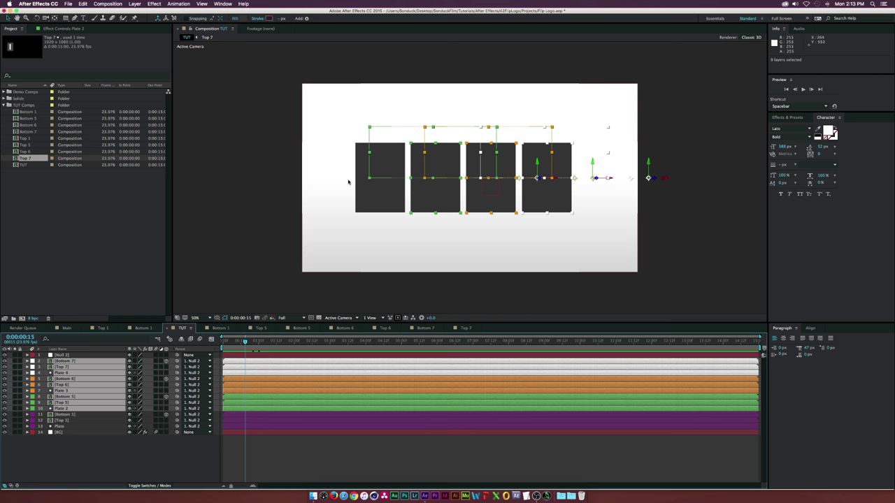
{"action": "left_click_drag", "start_coordinate": [231, 388], "coordinate": [254, 386]}
{"action": "left_click", "coordinate": [230, 388]}
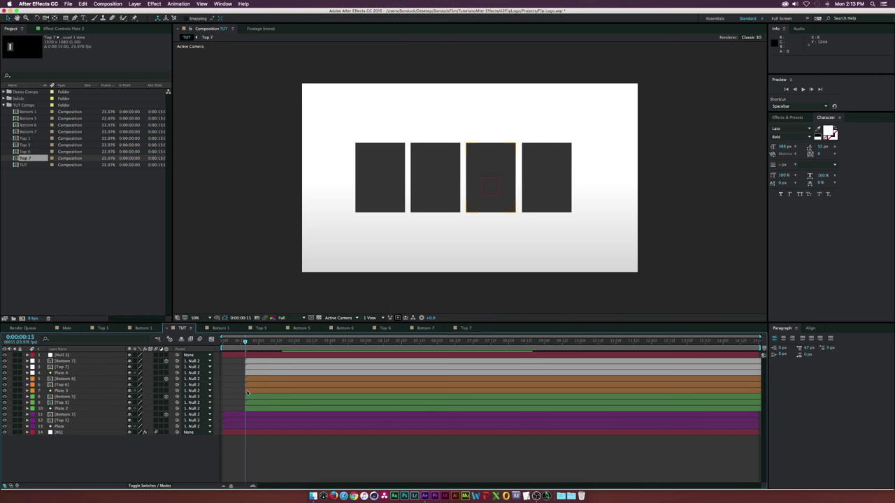
Delay the I and P tiles further so they start at 1:00.
{"action": "left_click", "coordinate": [250, 391]}
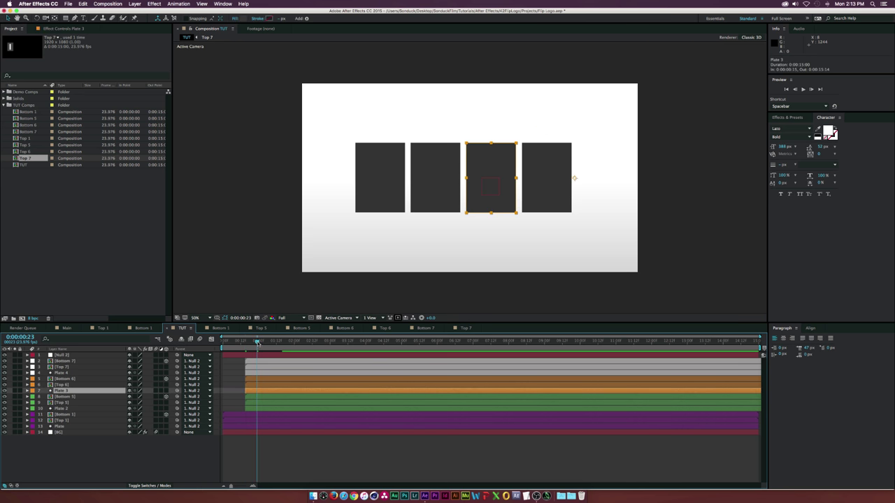
{"action": "left_click", "coordinate": [258, 342]}
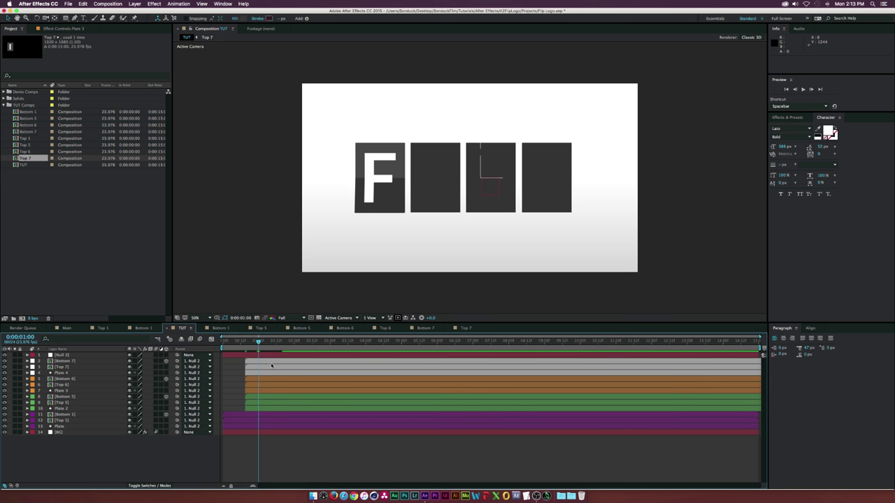
{"action": "left_click", "coordinate": [266, 390]}
{"action": "left_click", "coordinate": [266, 361], "text": "shift"}
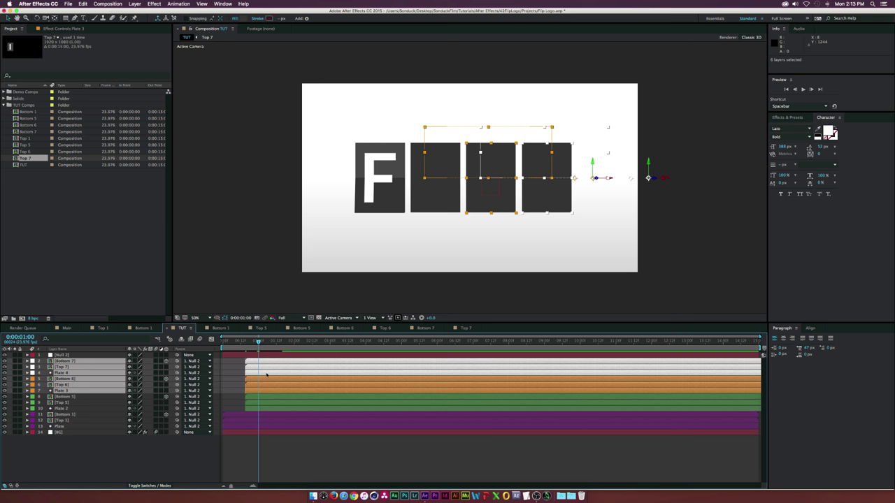
{"action": "left_click_drag", "start_coordinate": [268, 373], "coordinate": [281, 375]}
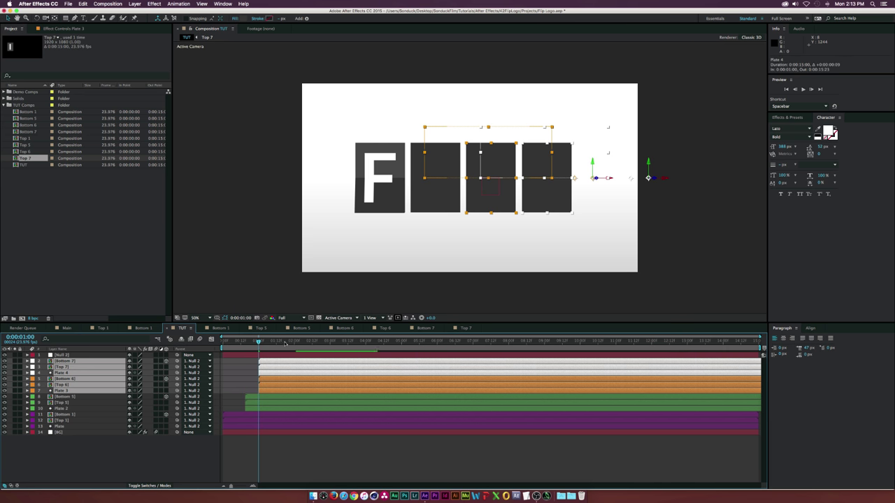
Delay only the P tile so it starts at 1:15.
{"action": "left_click", "coordinate": [281, 341]}
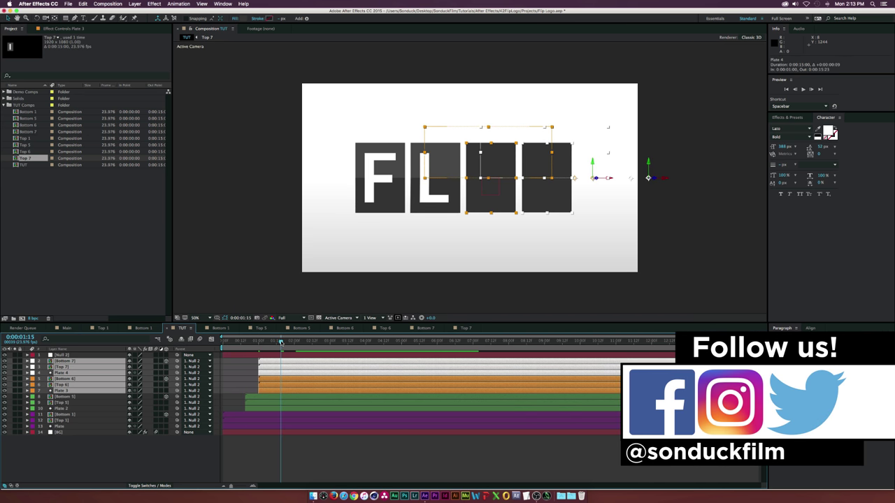
{"action": "left_click", "coordinate": [66, 391], "text": "super"}
{"action": "left_click", "coordinate": [66, 384], "text": "super"}
{"action": "left_click", "coordinate": [67, 379], "text": "super"}
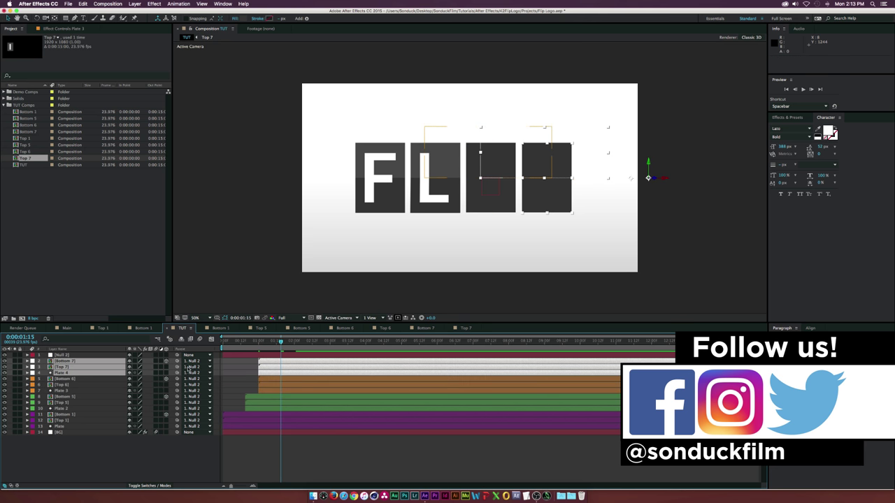
{"action": "left_click_drag", "start_coordinate": [260, 367], "coordinate": [222, 351]}
Extend the four Plate layers' in points back to frame 0, then scrub to check the flips.
{"action": "left_click", "coordinate": [61, 458]}
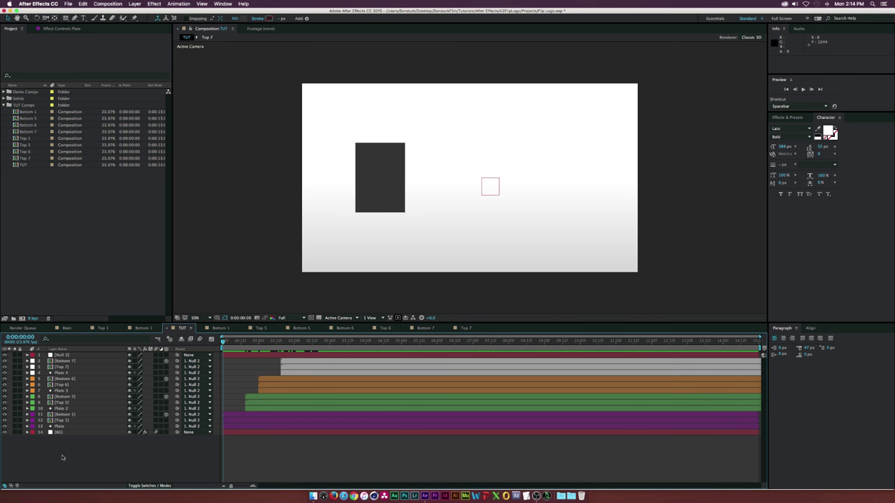
{"action": "left_click", "coordinate": [60, 427]}
{"action": "left_click", "coordinate": [60, 408], "text": "super"}
{"action": "left_click", "coordinate": [60, 390], "text": "super"}
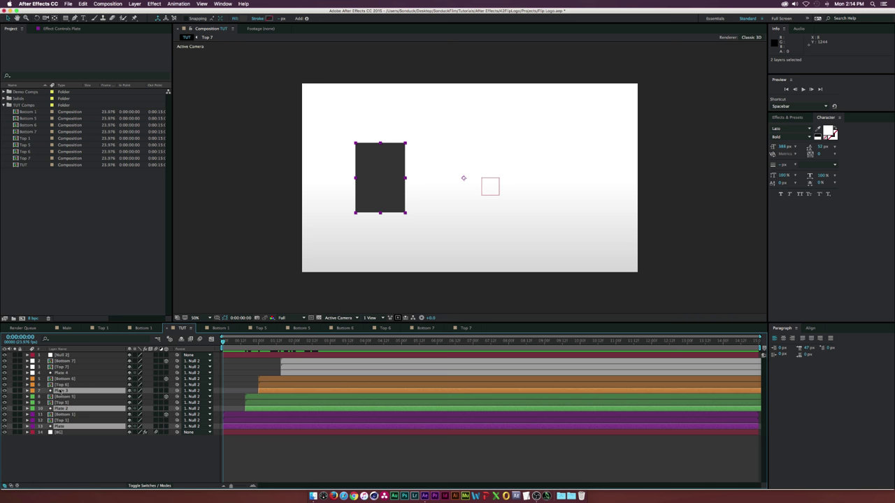
{"action": "left_click", "coordinate": [61, 373], "text": "super"}
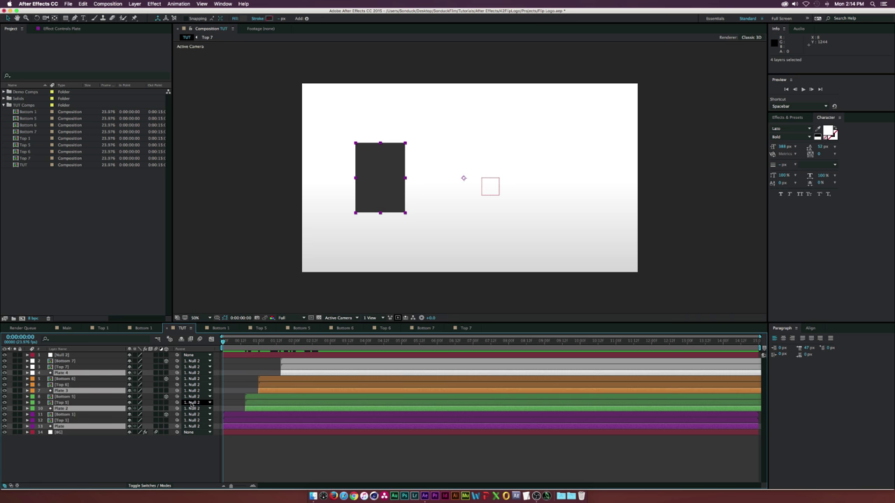
{"action": "key", "text": "["}
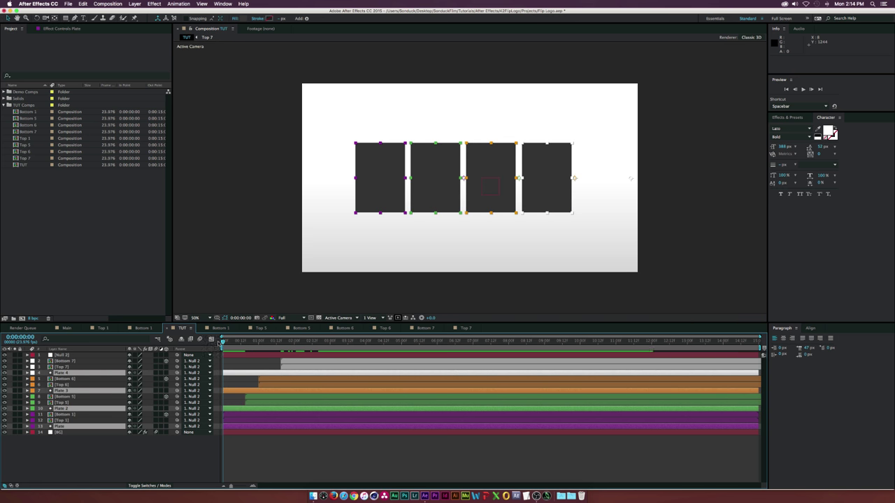
{"action": "left_click_drag", "start_coordinate": [221, 347], "coordinate": [360, 356]}
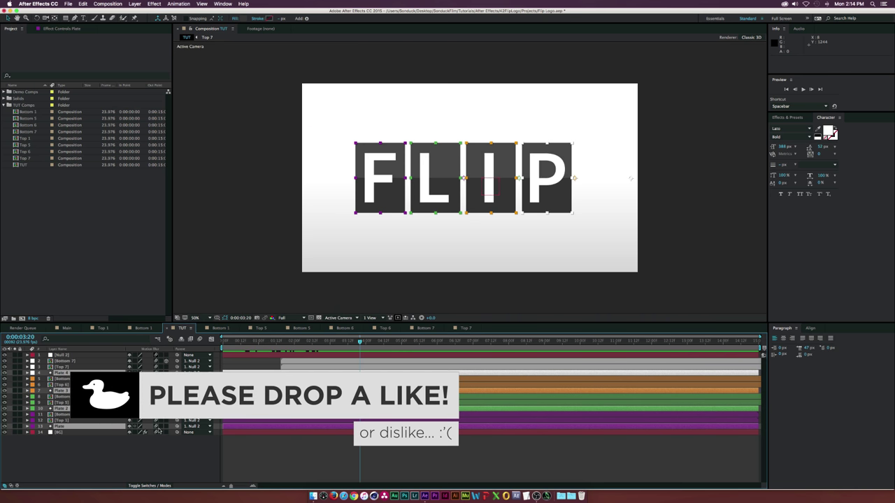
Scrub the FLIP animation up to 4:00, then Quick Look the rendered TUT.mov.
{"action": "left_click", "coordinate": [159, 447]}
{"action": "mouse_move", "coordinate": [360, 343]}
{"action": "left_mouse_down"}
{"action": "mouse_move", "coordinate": [331, 342]}
{"action": "mouse_move", "coordinate": [365, 347]}
{"action": "left_mouse_up"}
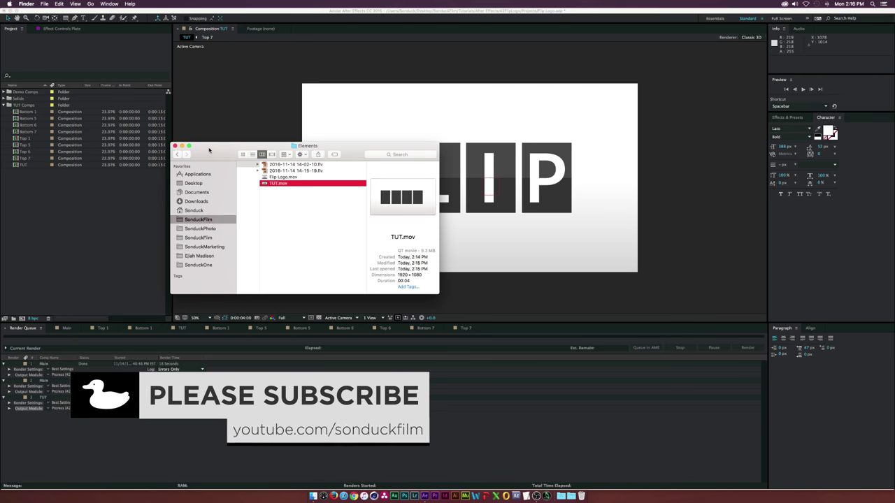
{"action": "key", "text": "space"}
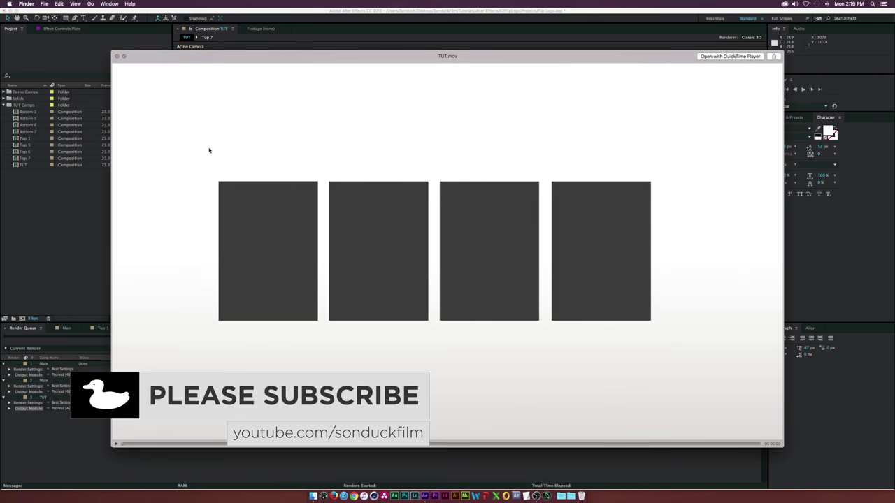